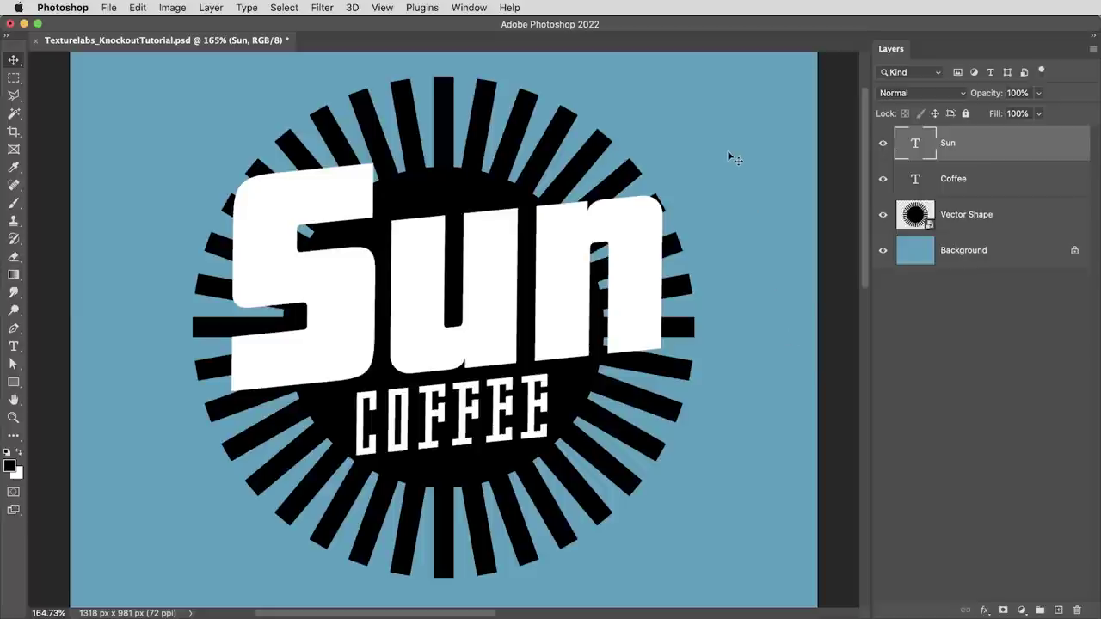
Re-show the Coffee and Vector Shape layers, then mask Sun with black stripes through S, u and n
left_click_drag(882, 179, 885, 216)
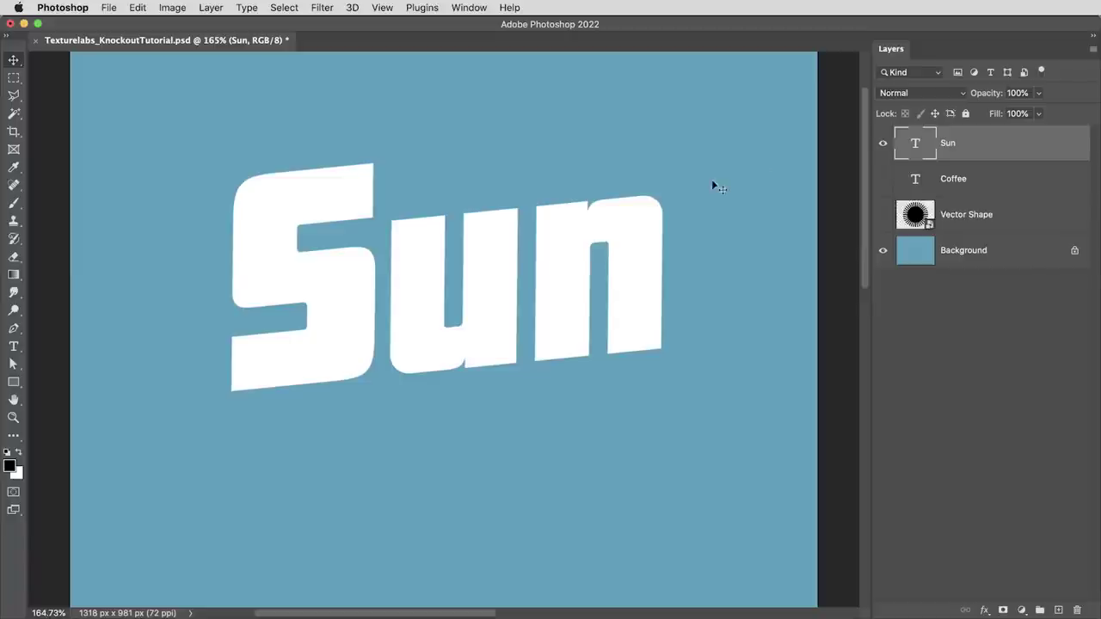
left_click_drag(882, 179, 885, 218)
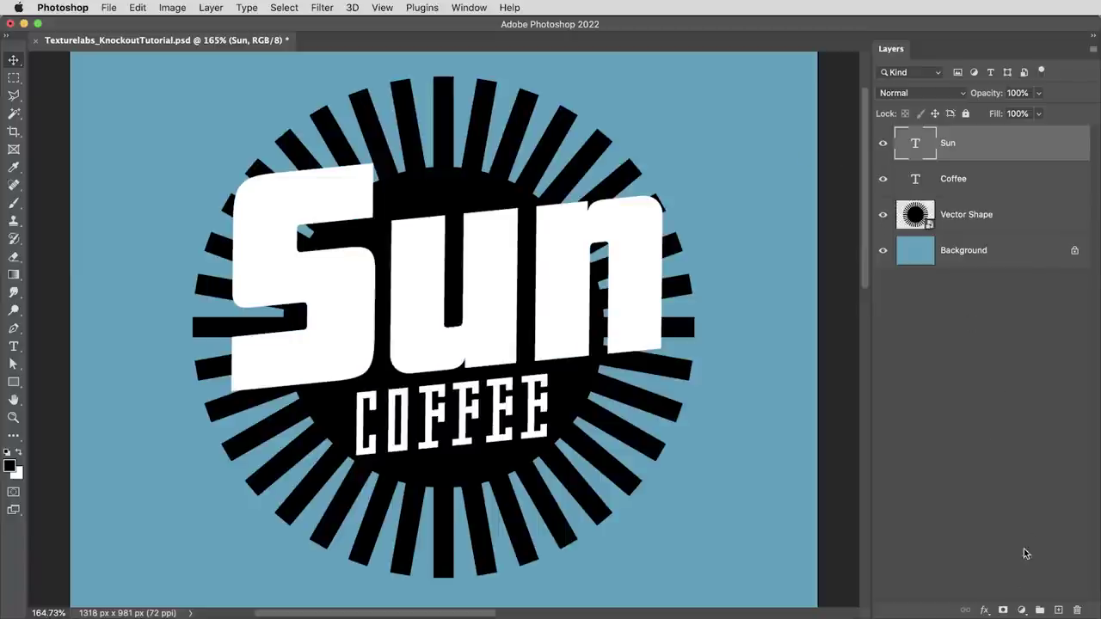
left_click(1005, 610)
key("b")
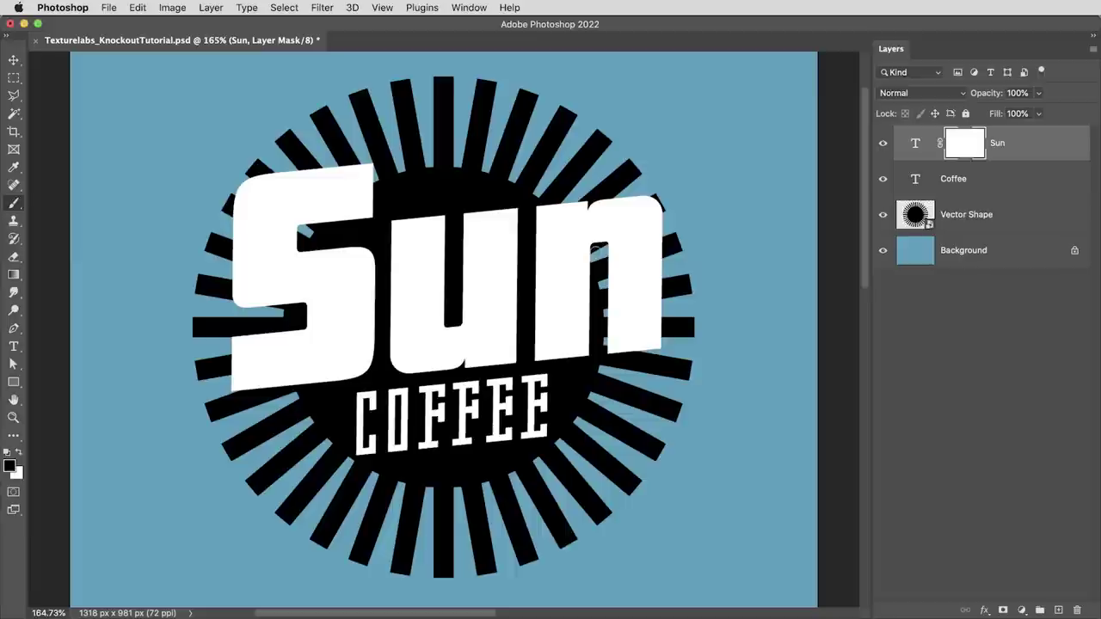
left_click_drag(592, 197, 595, 252)
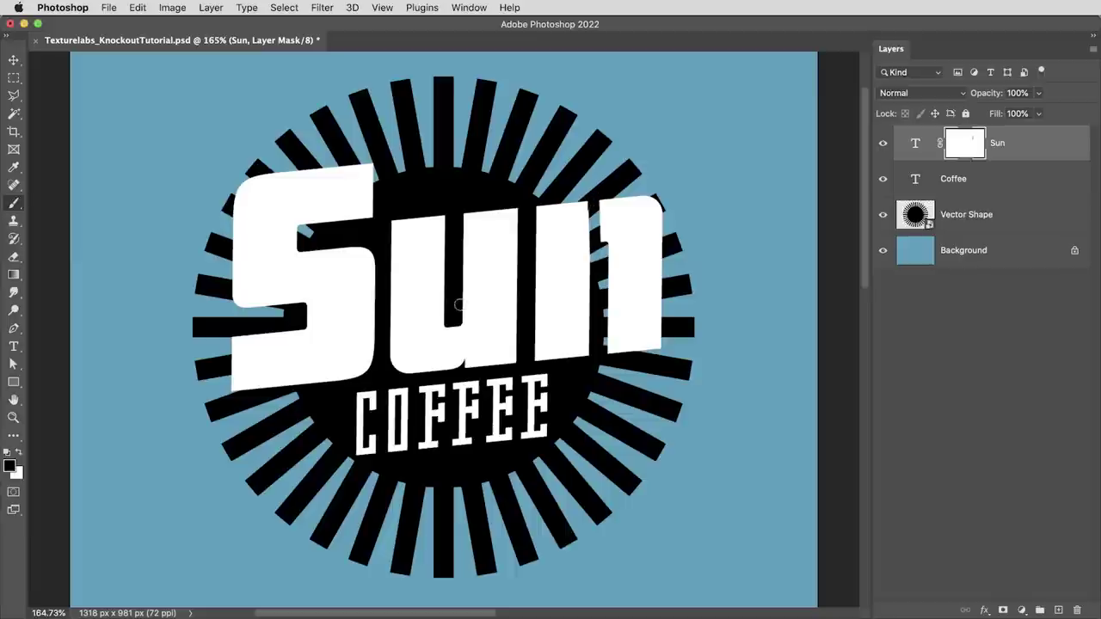
left_click_drag(458, 304, 461, 378)
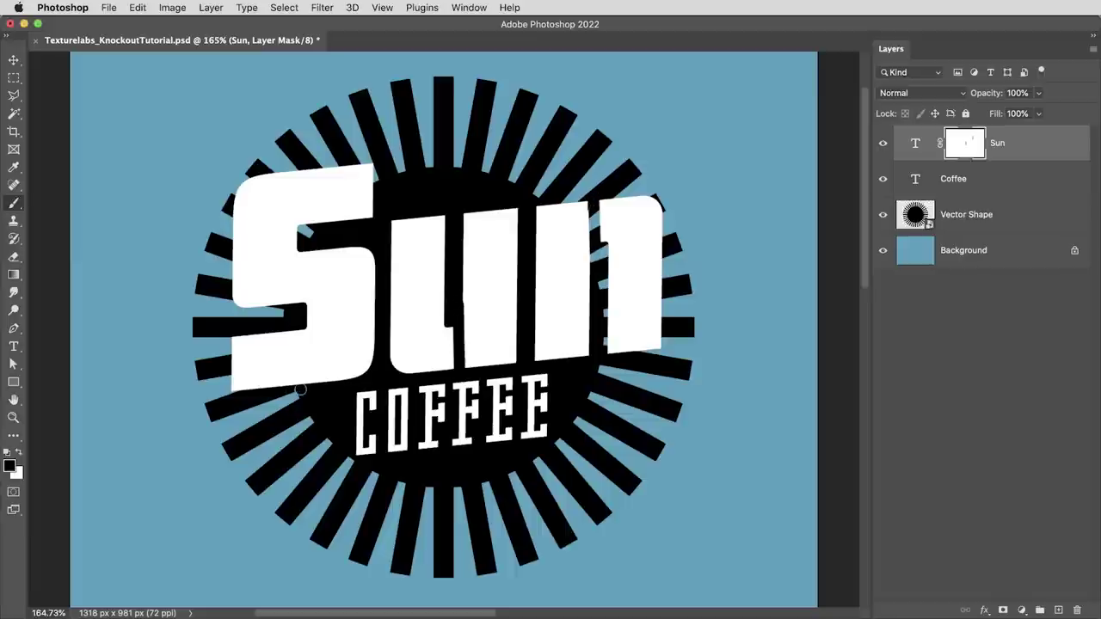
left_click_drag(298, 164, 301, 385)
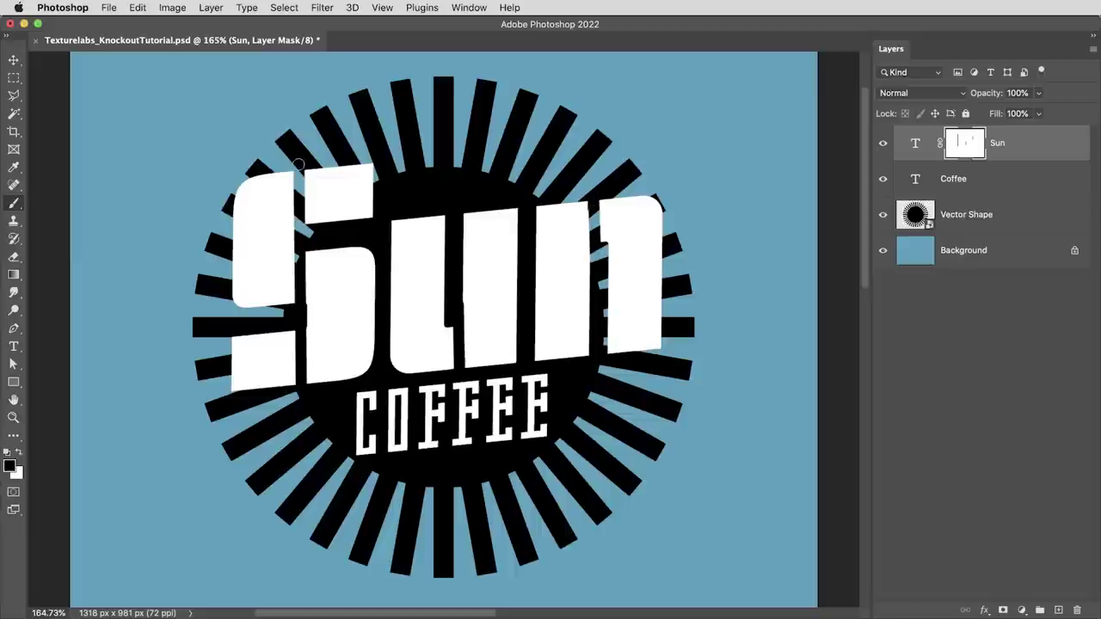
Preview the Sun layer mask on its own, then delete it so the lettering is whole
left_click(967, 151, "alt")
left_click(910, 145)
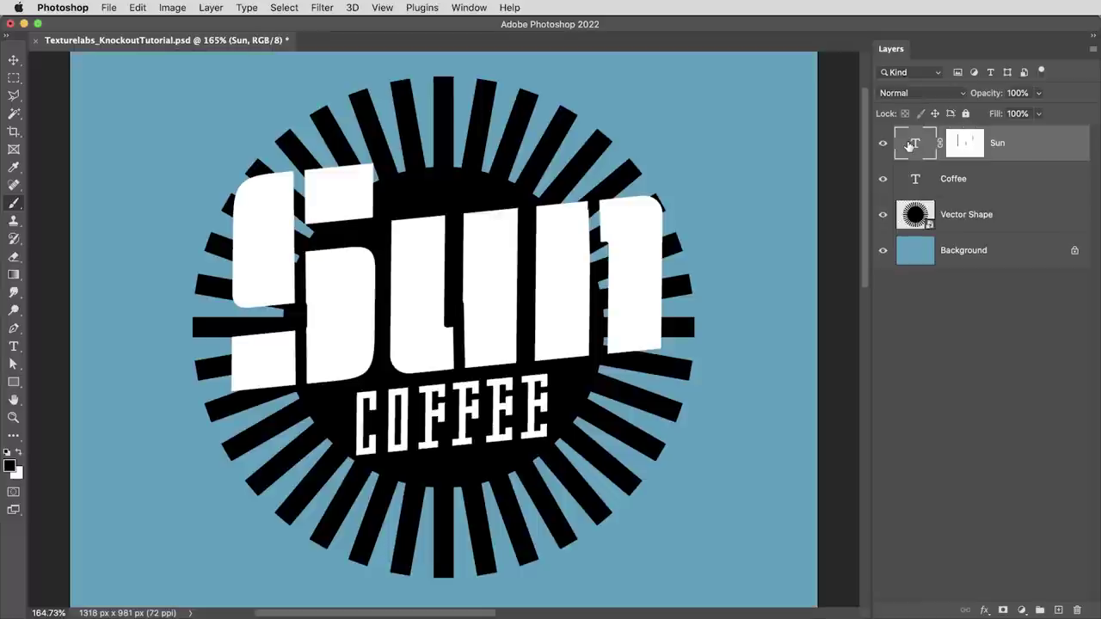
right_click(965, 141)
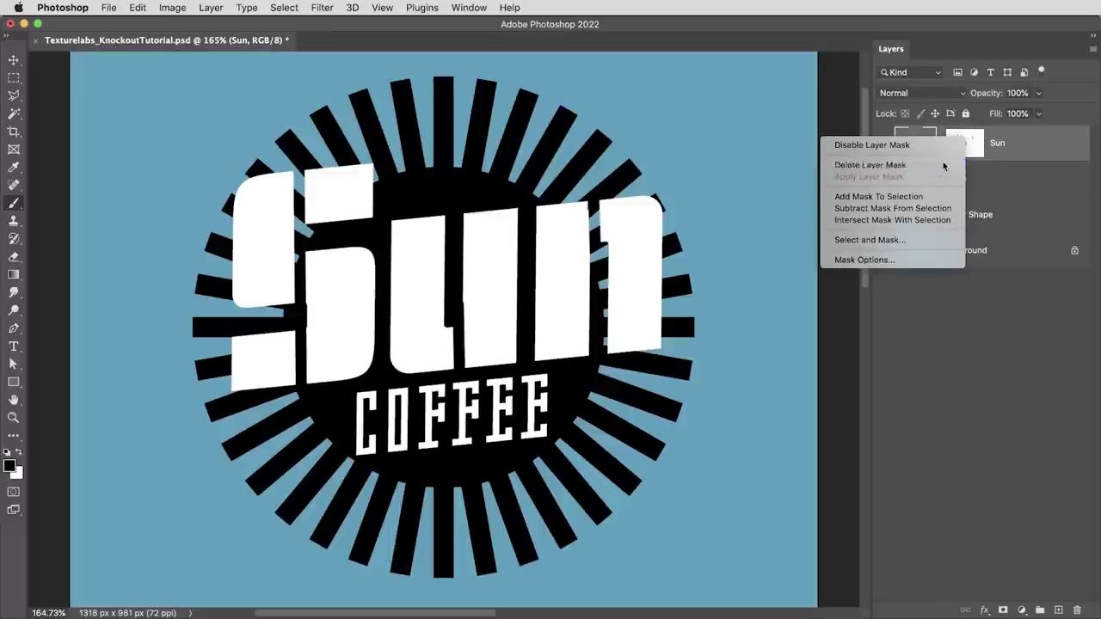
left_click(943, 165)
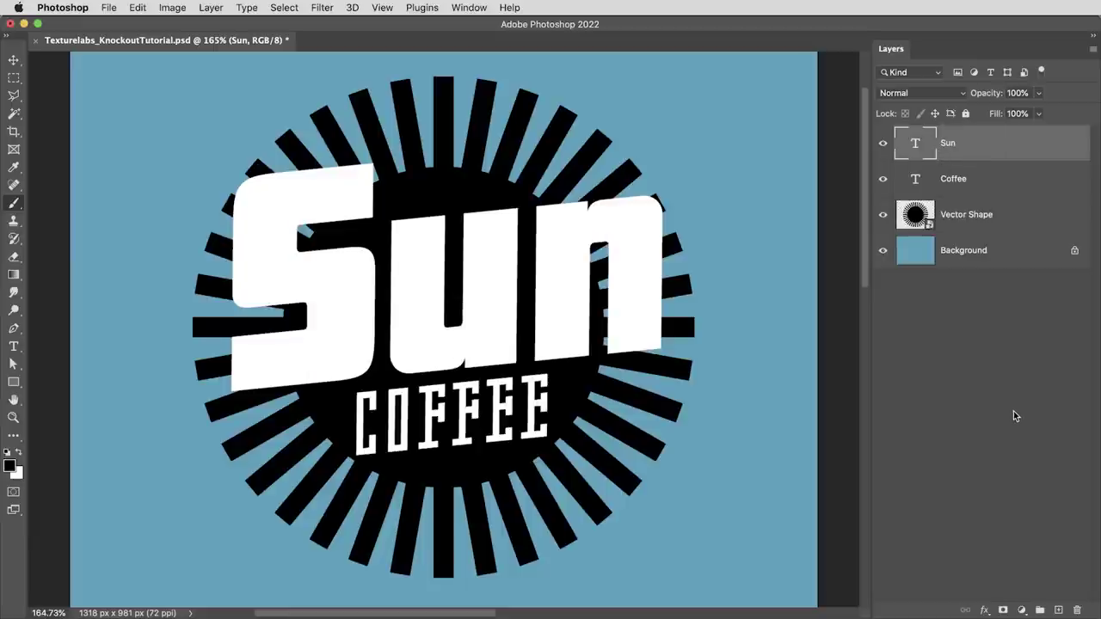
Create a new layer named 'Stencil Knockout'
key("v")
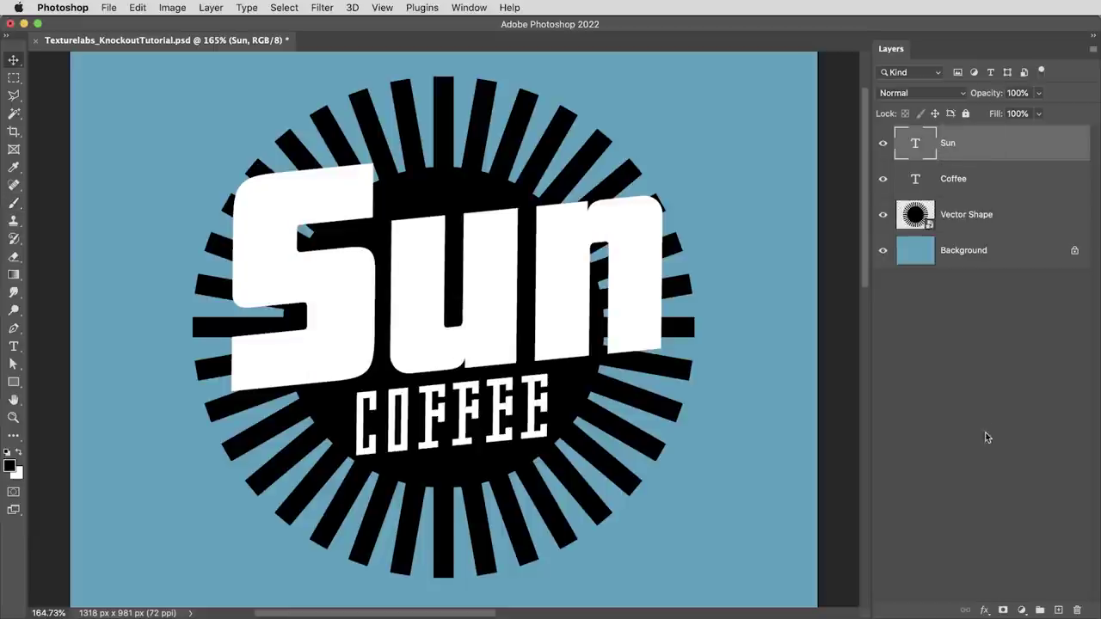
key("super+shift+n")
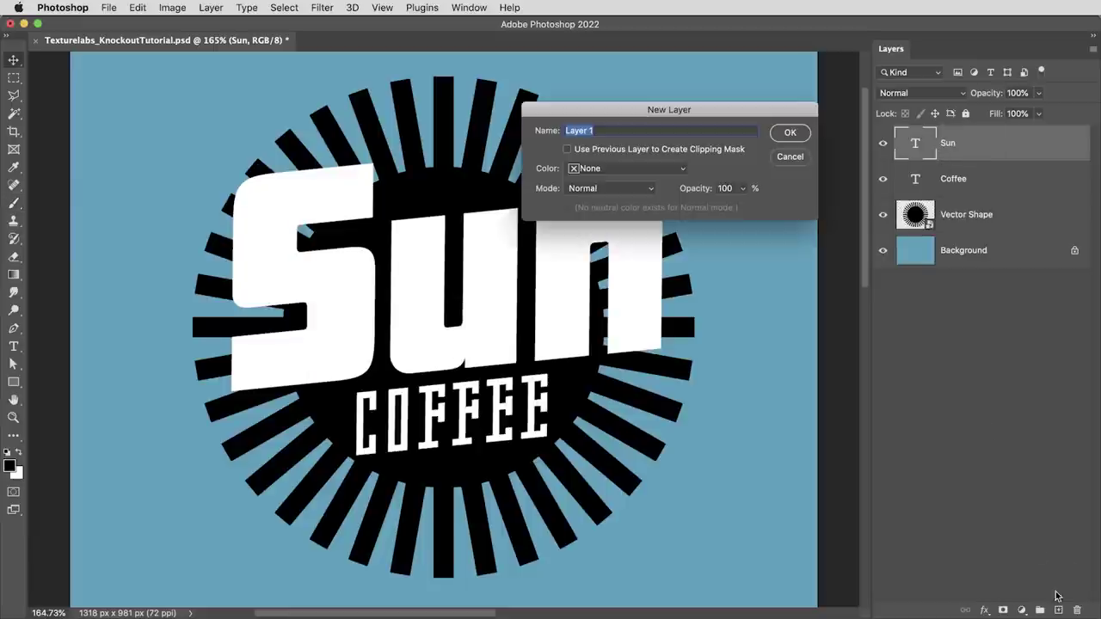
type("Stencil Knockout")
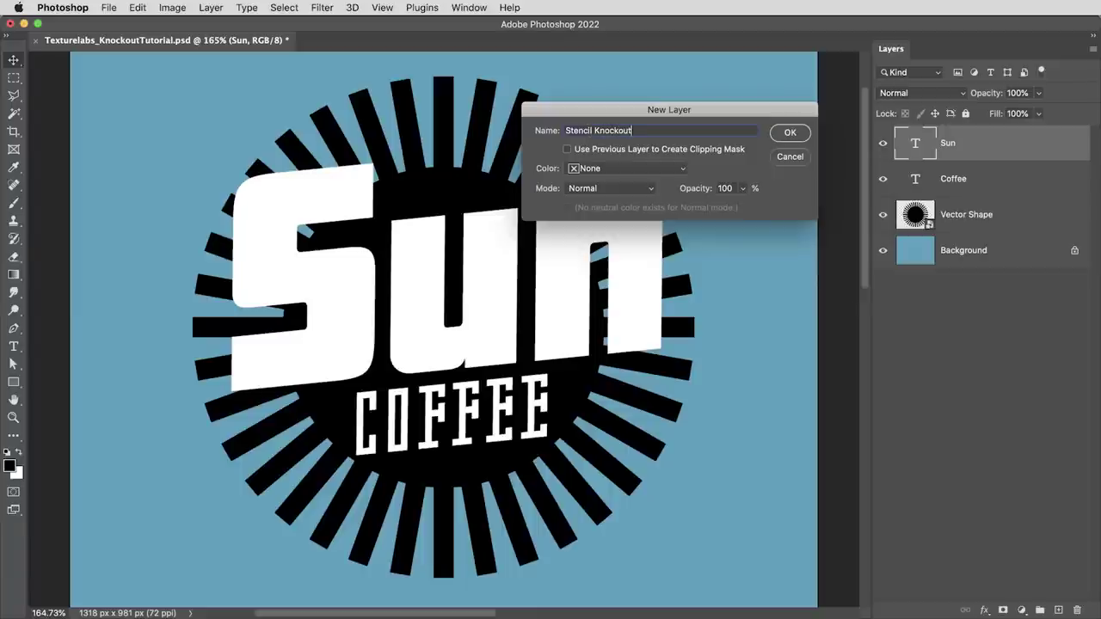
key("Return")
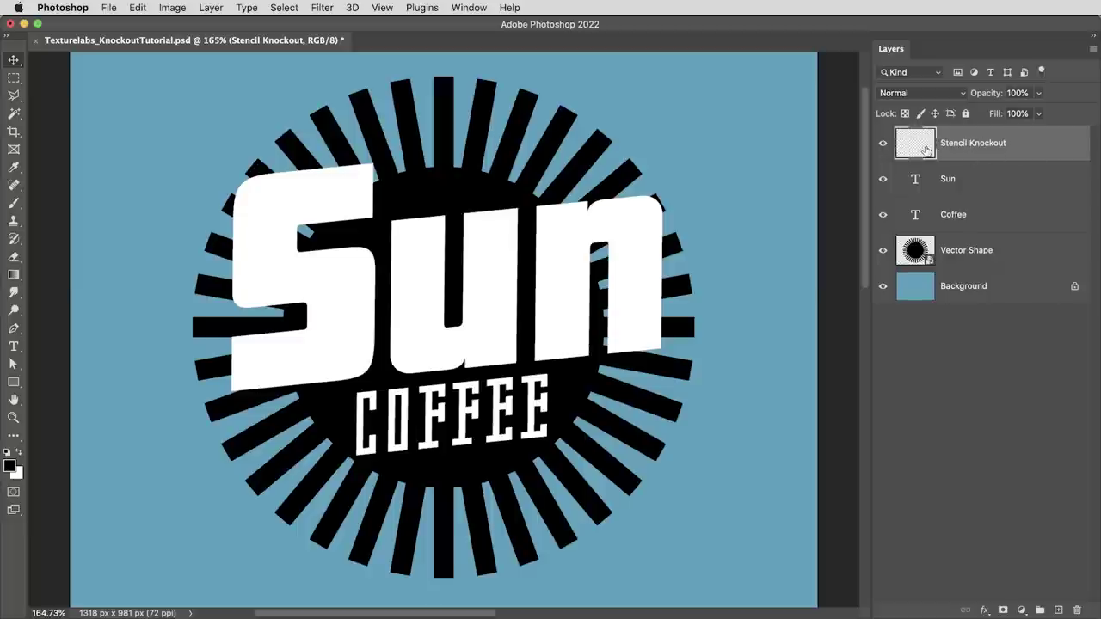
Set the brush foreground colour to a bright, fully saturated green
key("b")
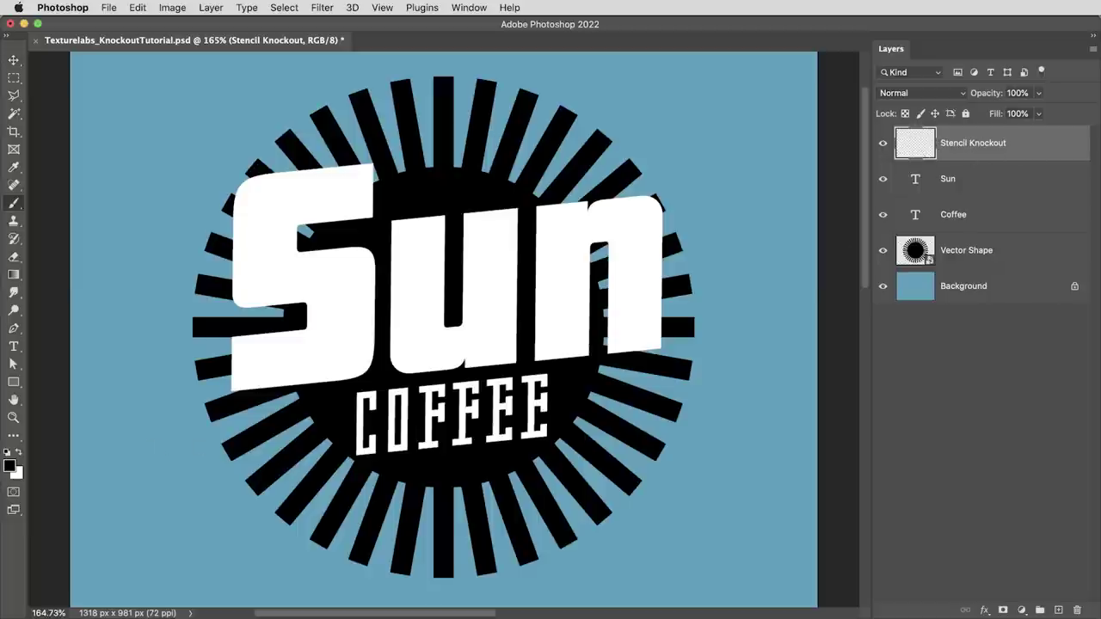
left_click(11, 466)
left_click(291, 434)
left_click(224, 331)
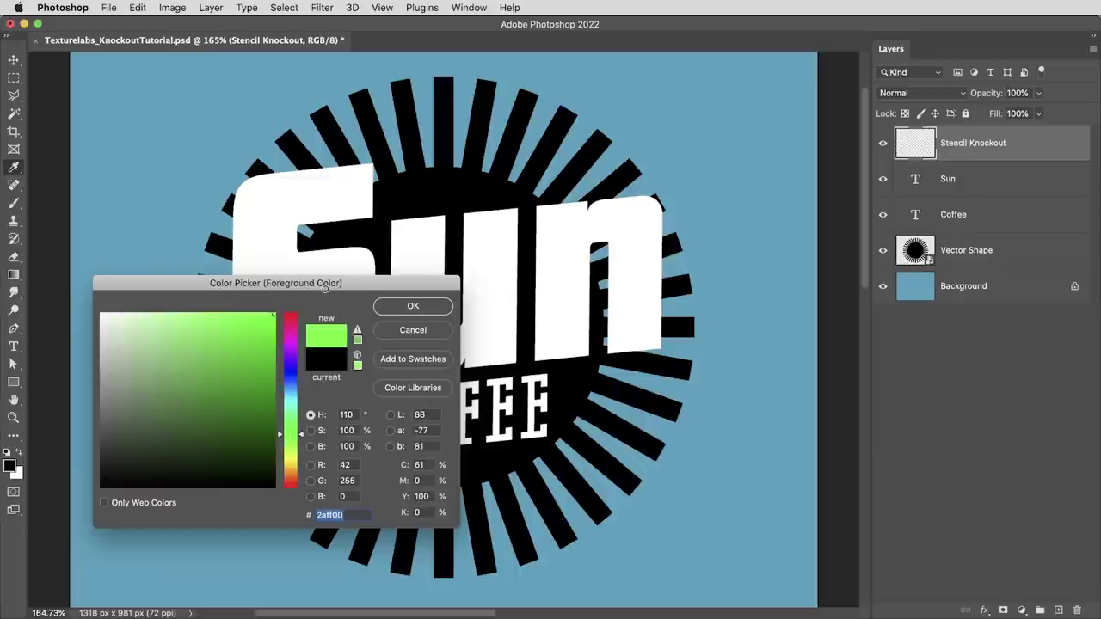
key("Return")
Draw straight vertical green stripes through the n, u and S, then check the stripes alone
left_click(593, 196)
left_click(593, 365, "shift")
left_click(459, 372)
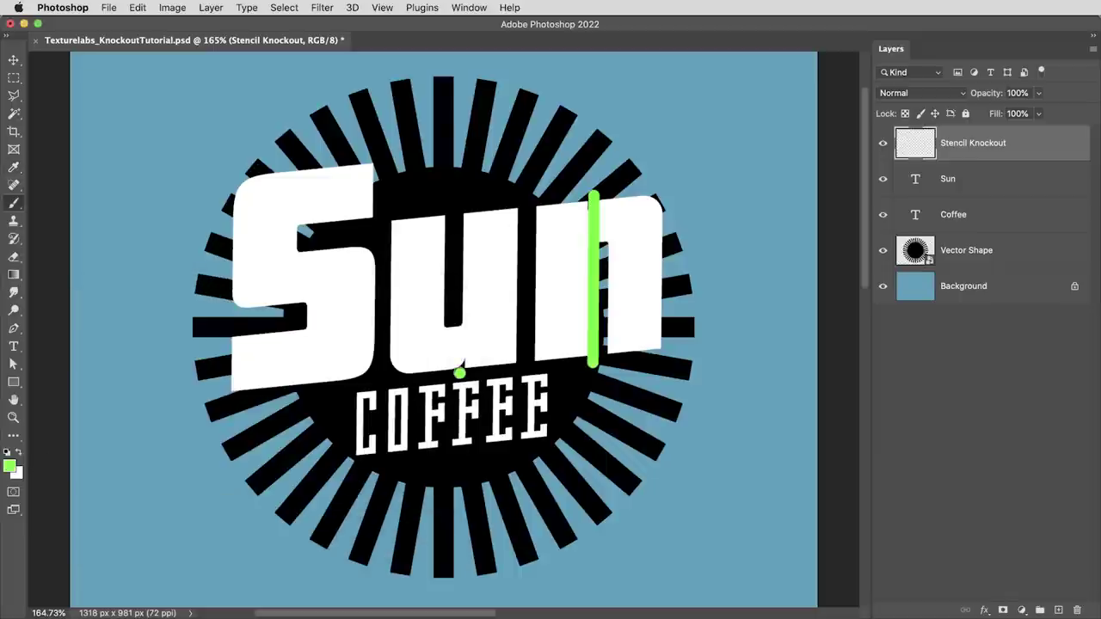
left_click(460, 205, "shift")
left_click(303, 162)
left_click(301, 396, "shift")
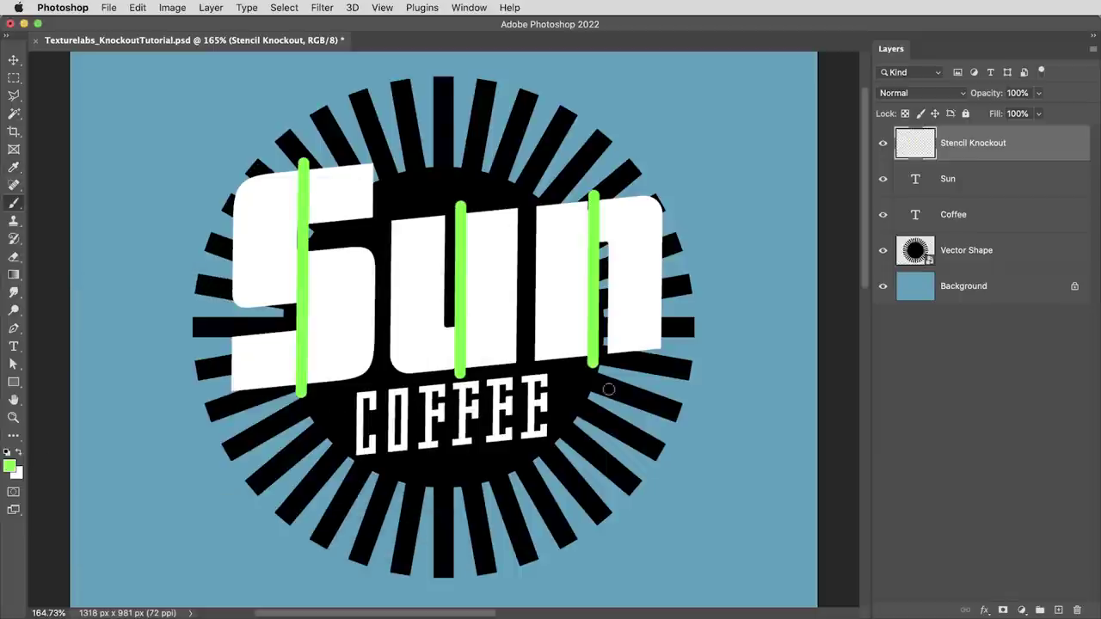
key("v")
left_click(883, 145, "alt")
left_click(883, 145, "alt")
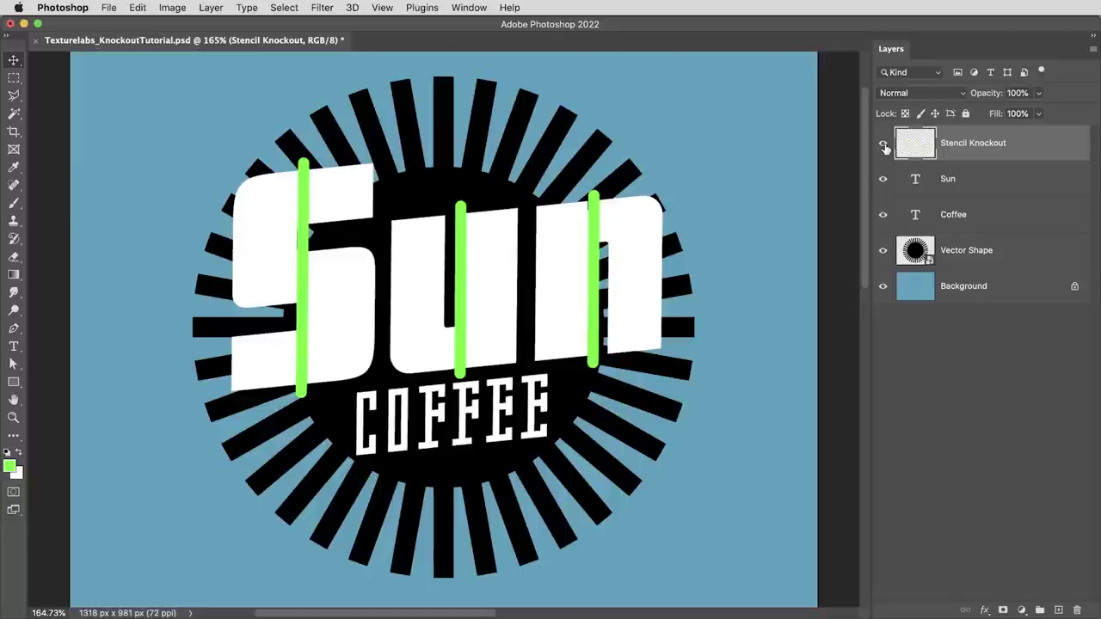
In Stencil Knockout's blending options, try Shallow and then set Knockout to Deep
double_click(1045, 140)
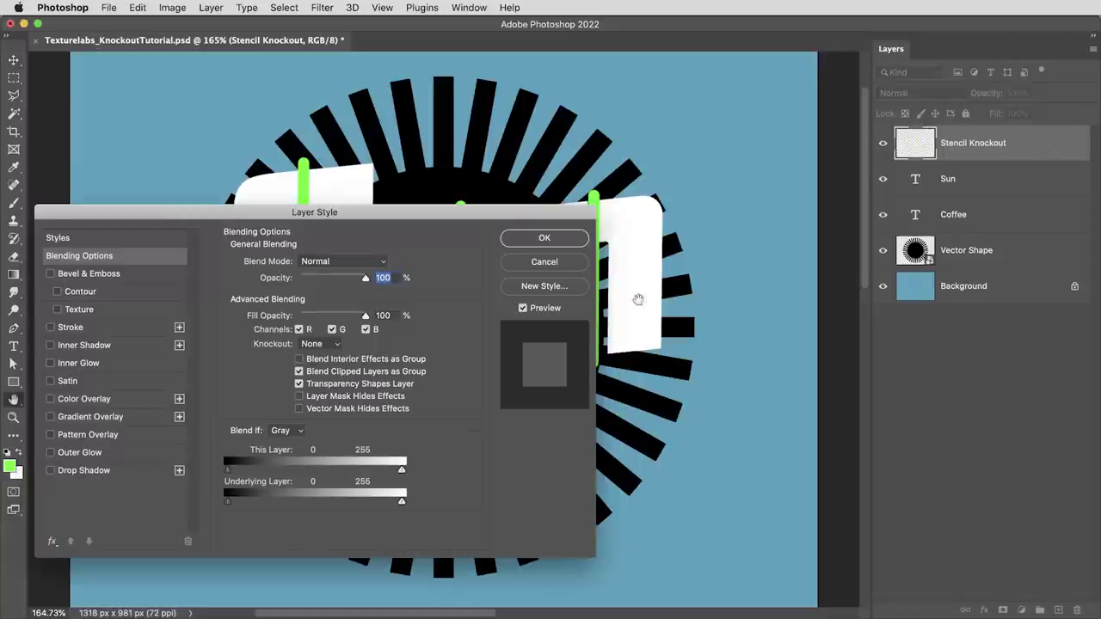
left_click_drag(635, 314, 814, 216)
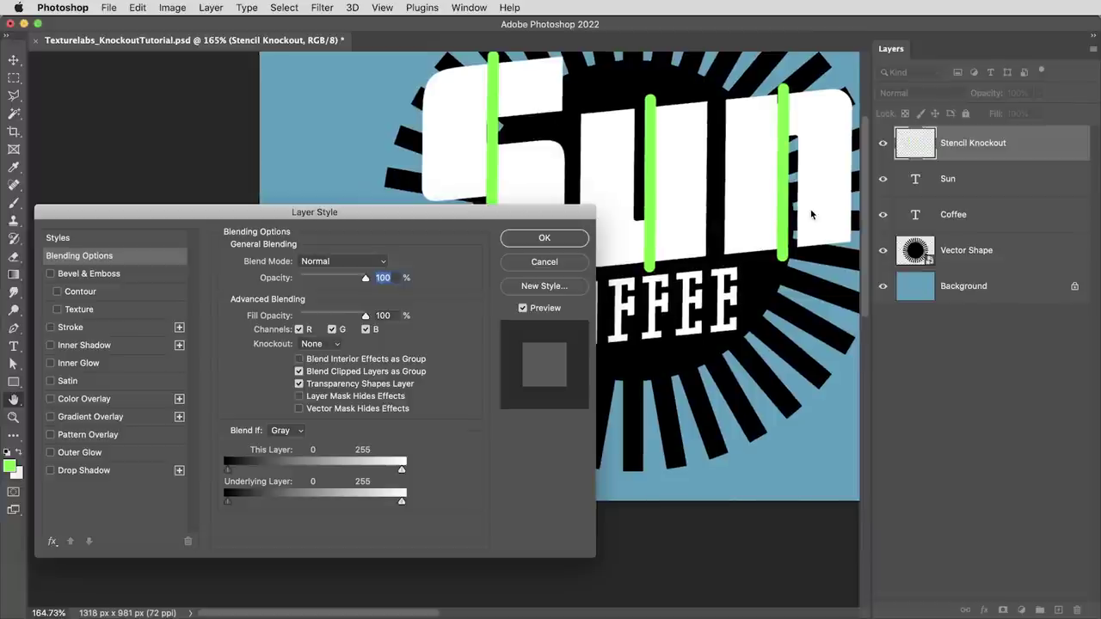
left_click(331, 345)
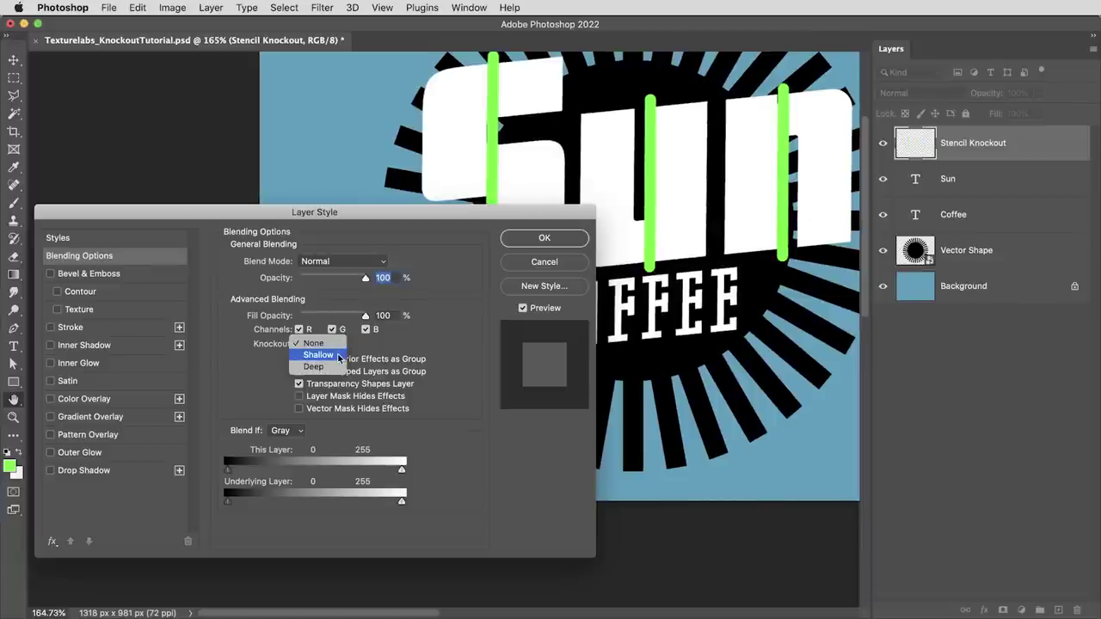
left_click(330, 354)
left_click(330, 345)
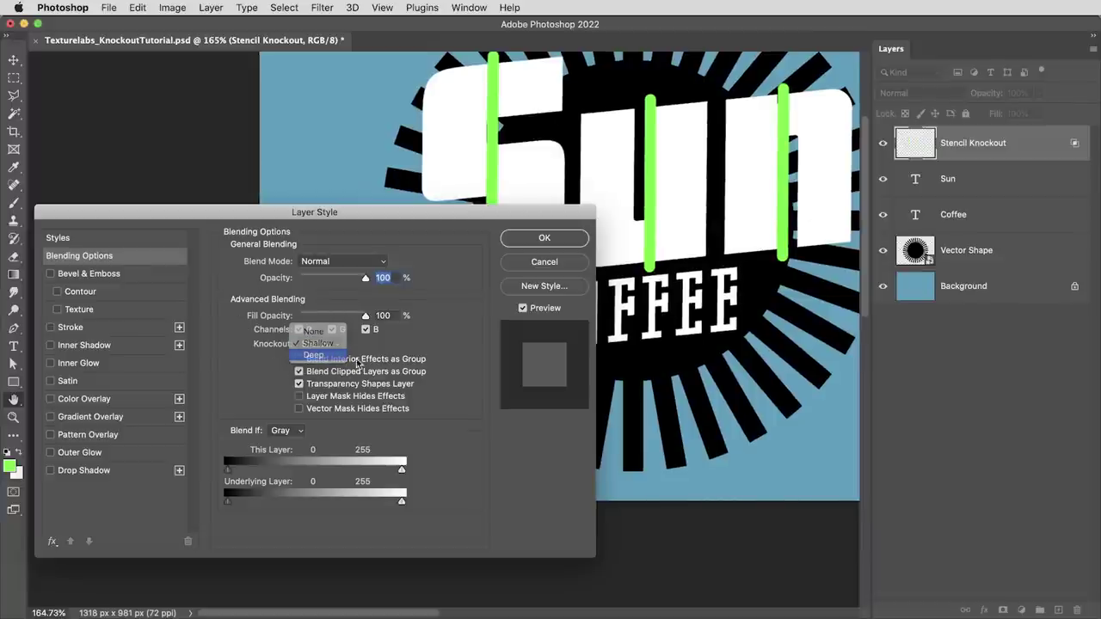
left_click(330, 355)
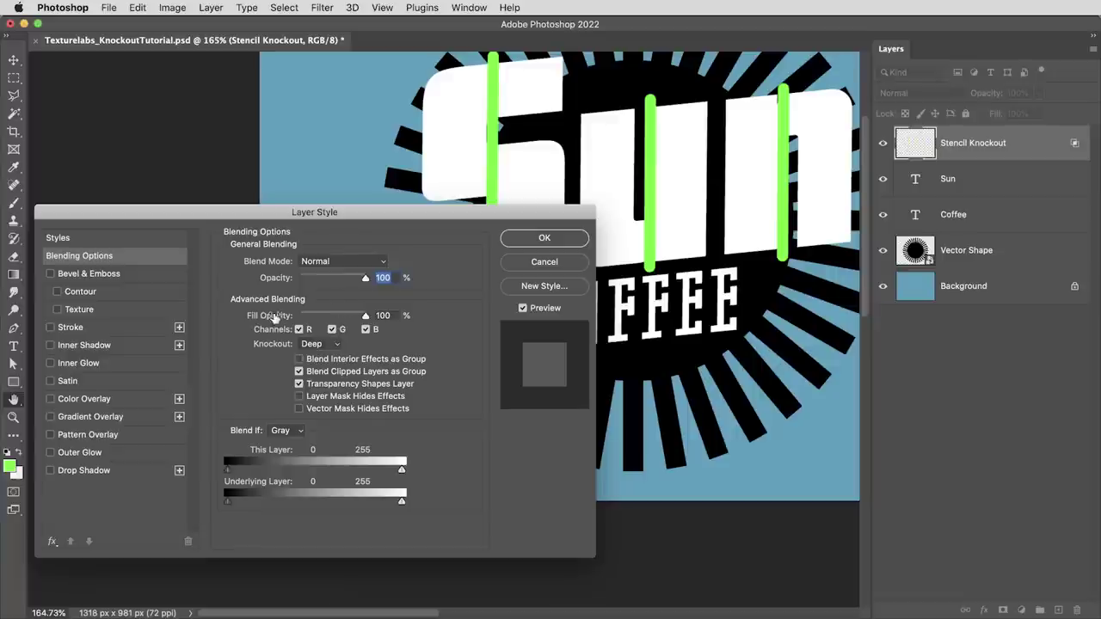
Drop Stencil Knockout's fill opacity to 0% and set Knockout back to Shallow
left_click_drag(354, 319, 279, 318)
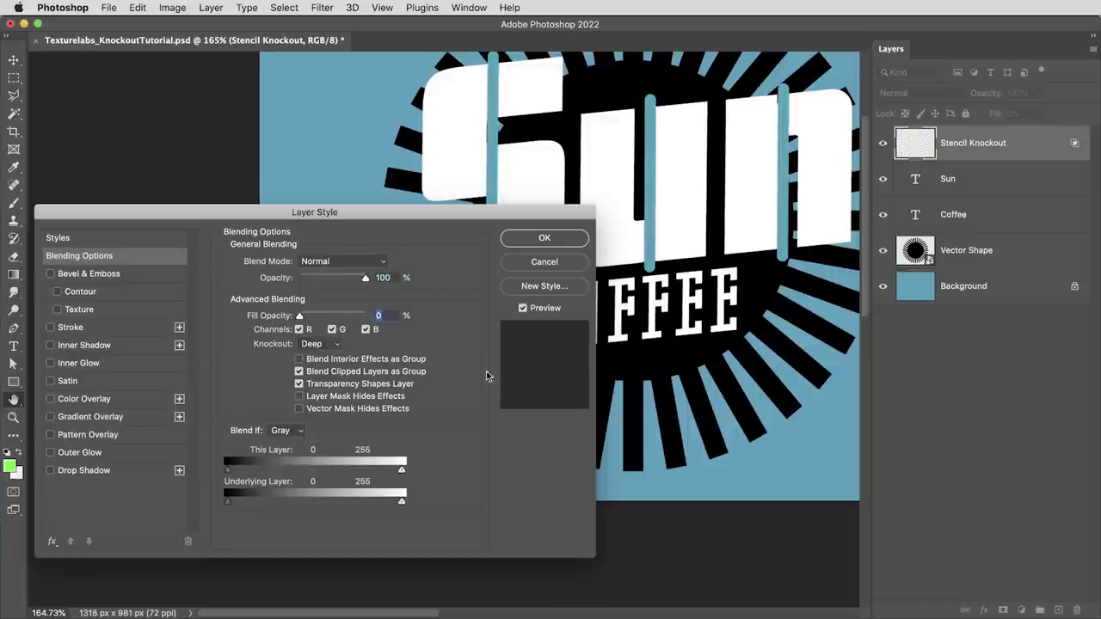
left_click(322, 345)
left_click(318, 331)
left_click(316, 343)
left_click(332, 354)
left_click(332, 345)
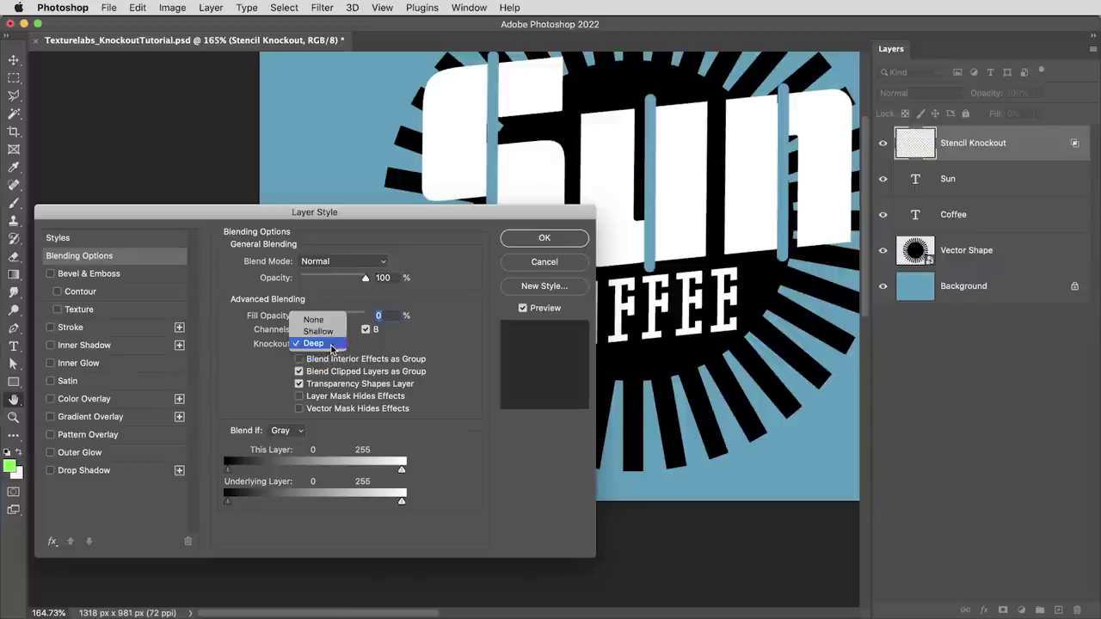
left_click(333, 330)
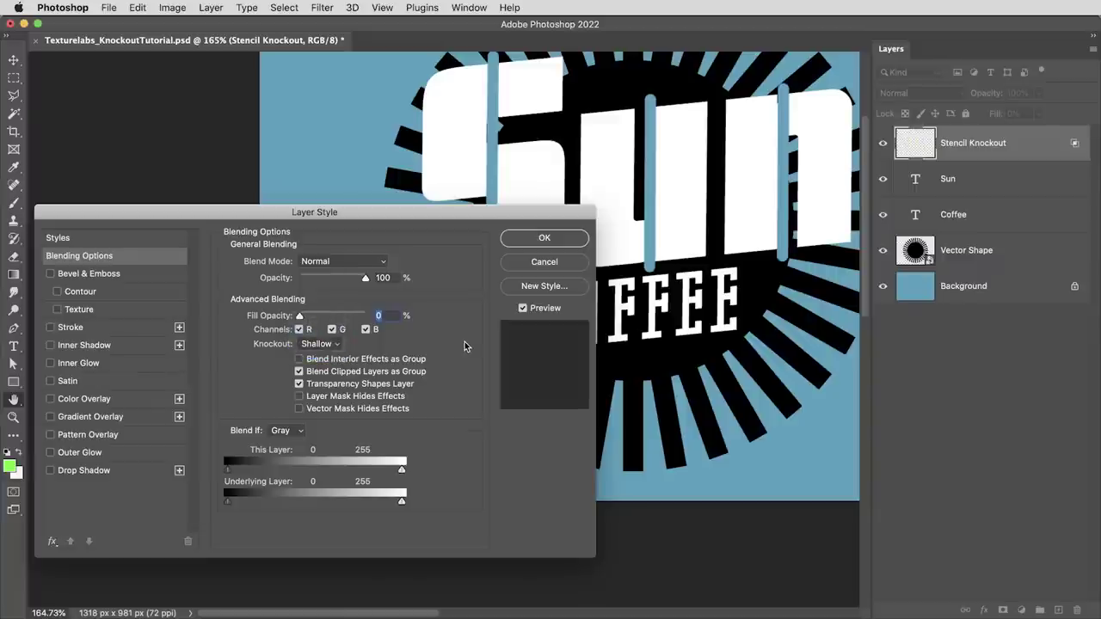
Compare Deep against Shallow knockout again, keep Shallow, and confirm the Layer Style
left_click(1021, 144)
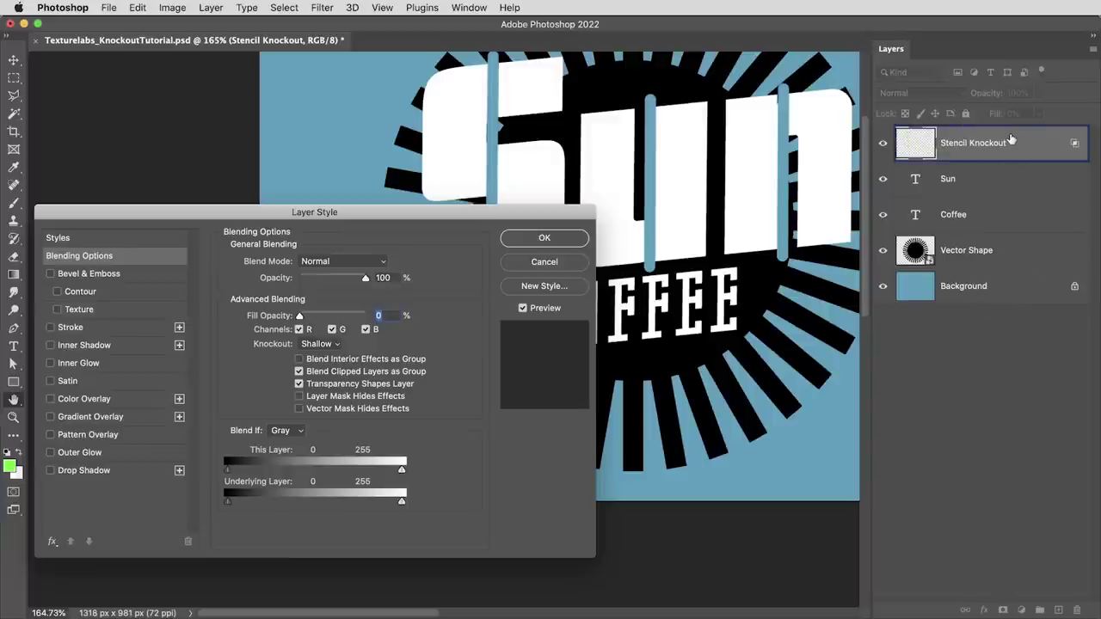
left_click_drag(1011, 140, 1032, 289)
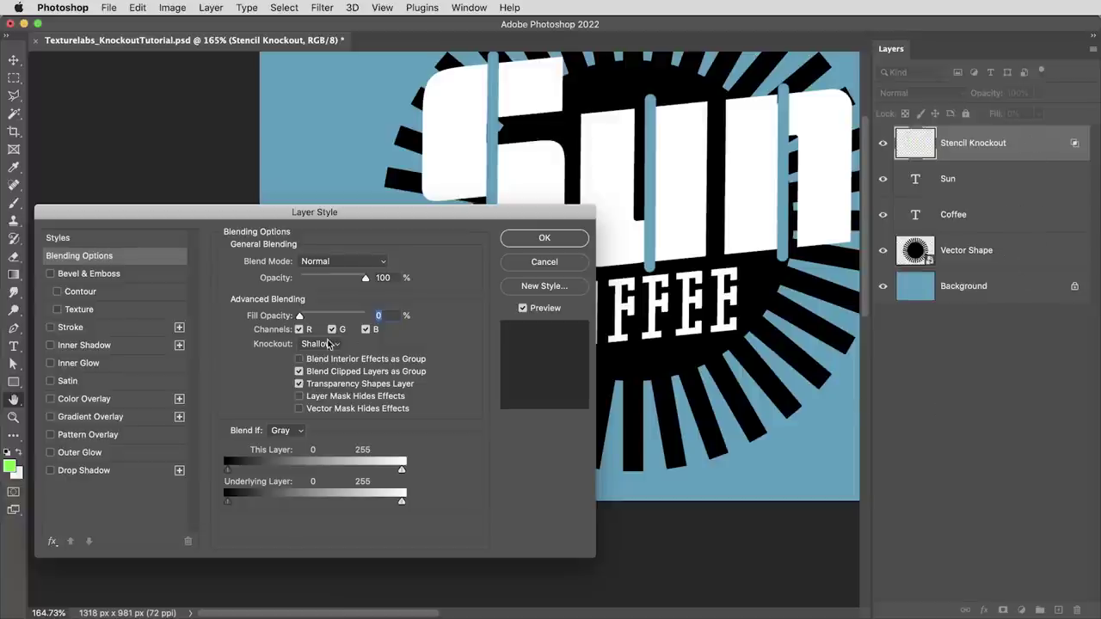
left_click(330, 344)
left_click(315, 355)
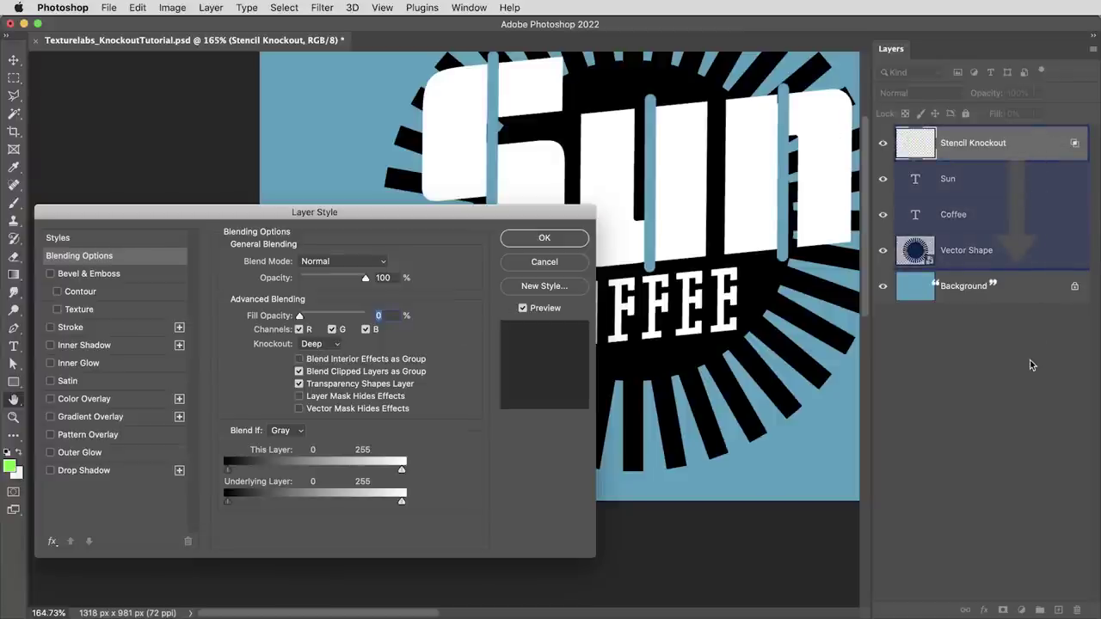
left_click(325, 345)
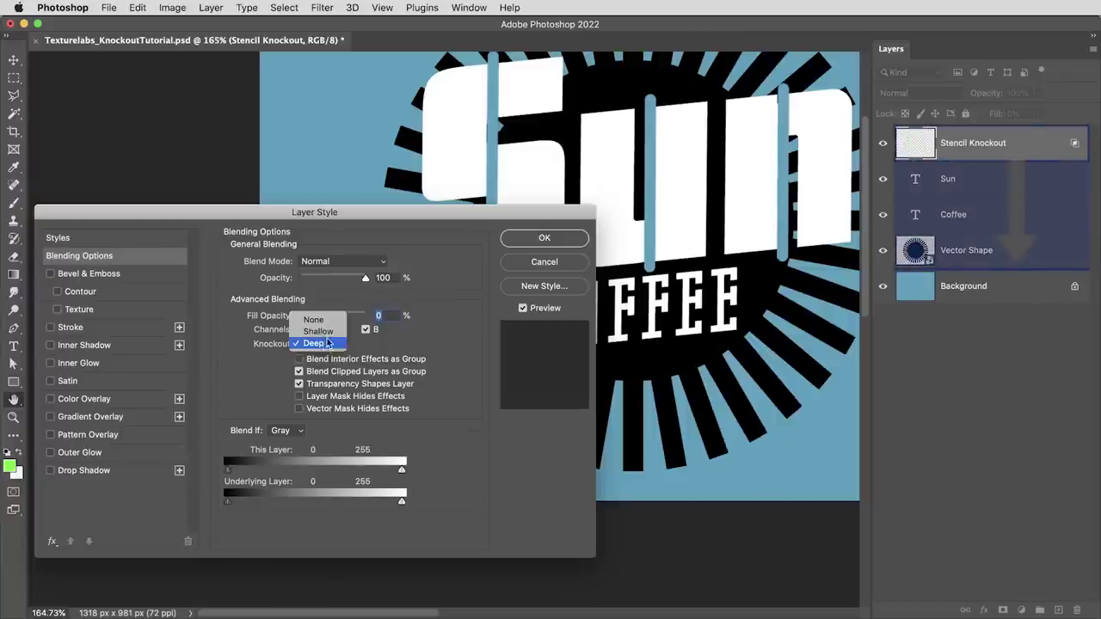
left_click(331, 333)
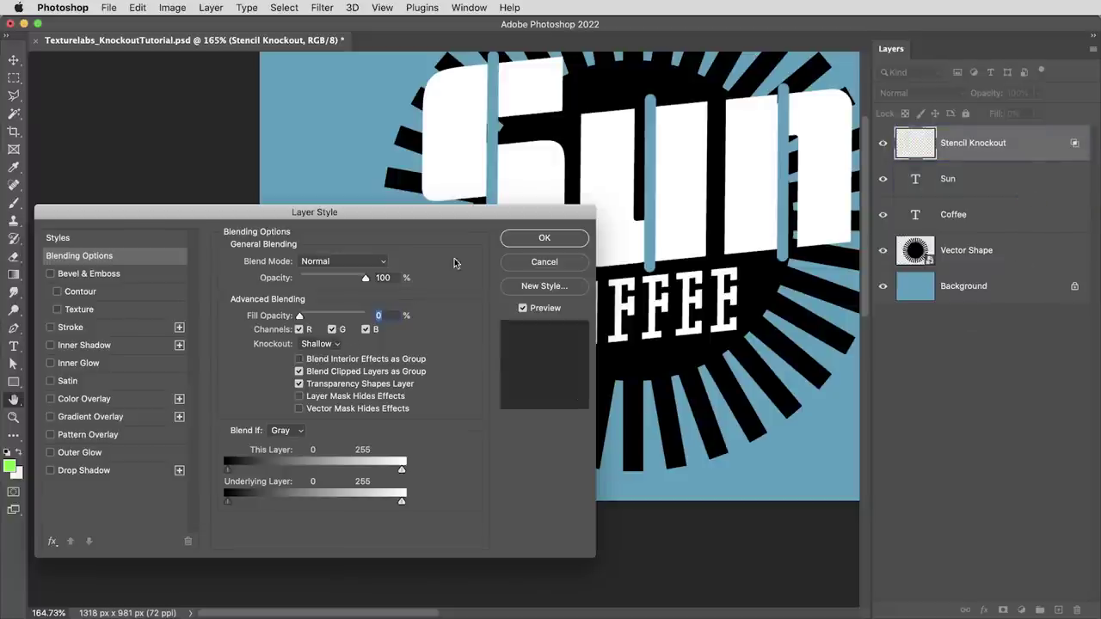
left_click(544, 238)
left_click_drag(634, 233, 455, 339)
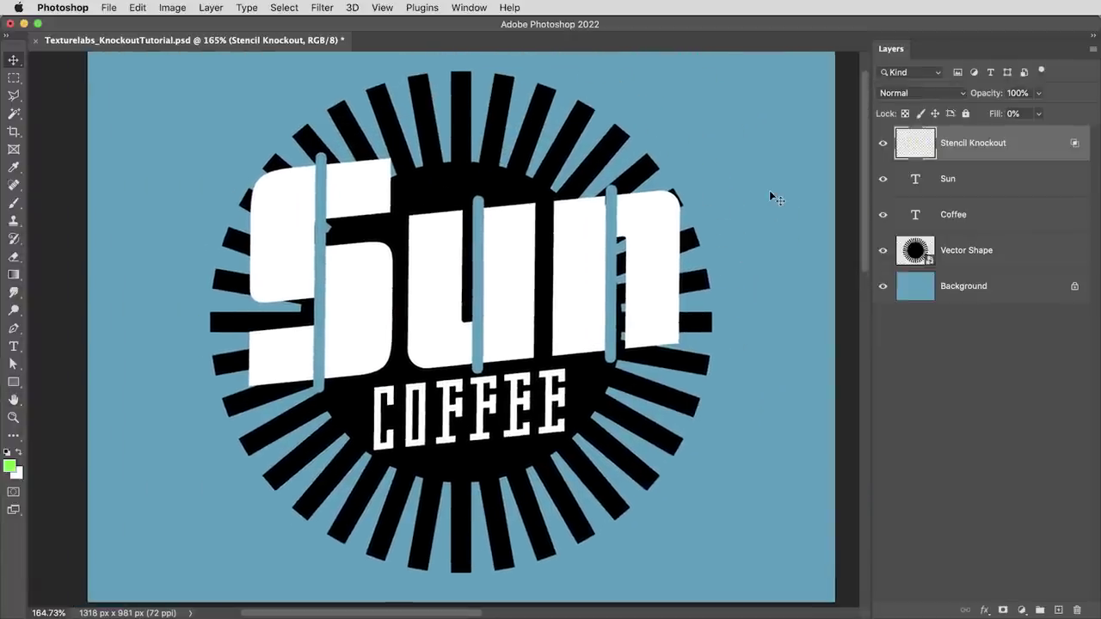
left_click(1030, 185, "shift")
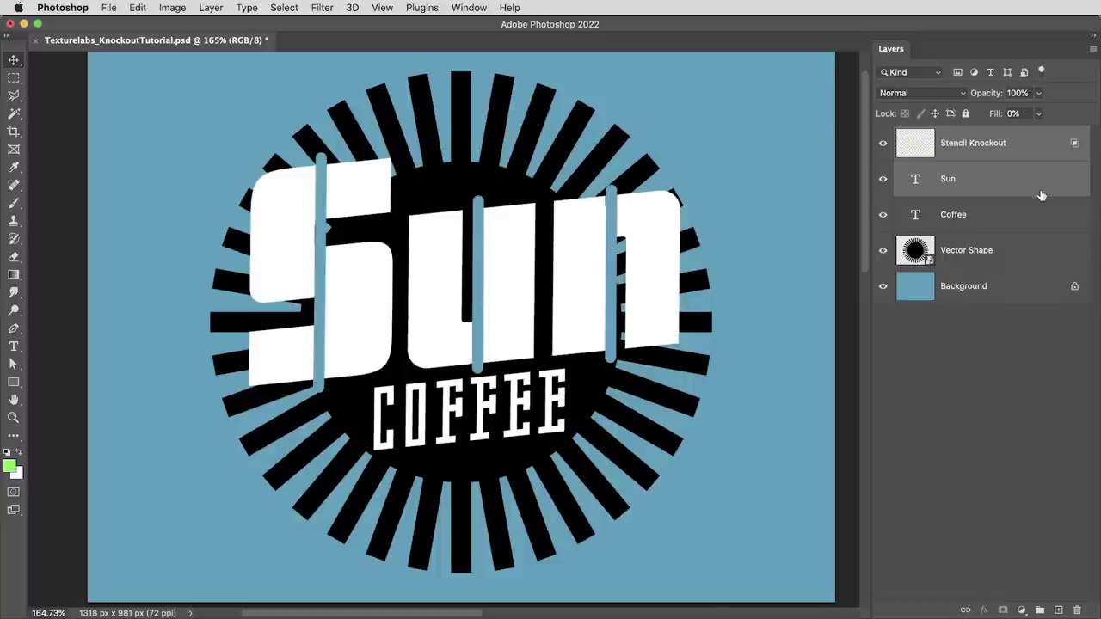
key("super+g")
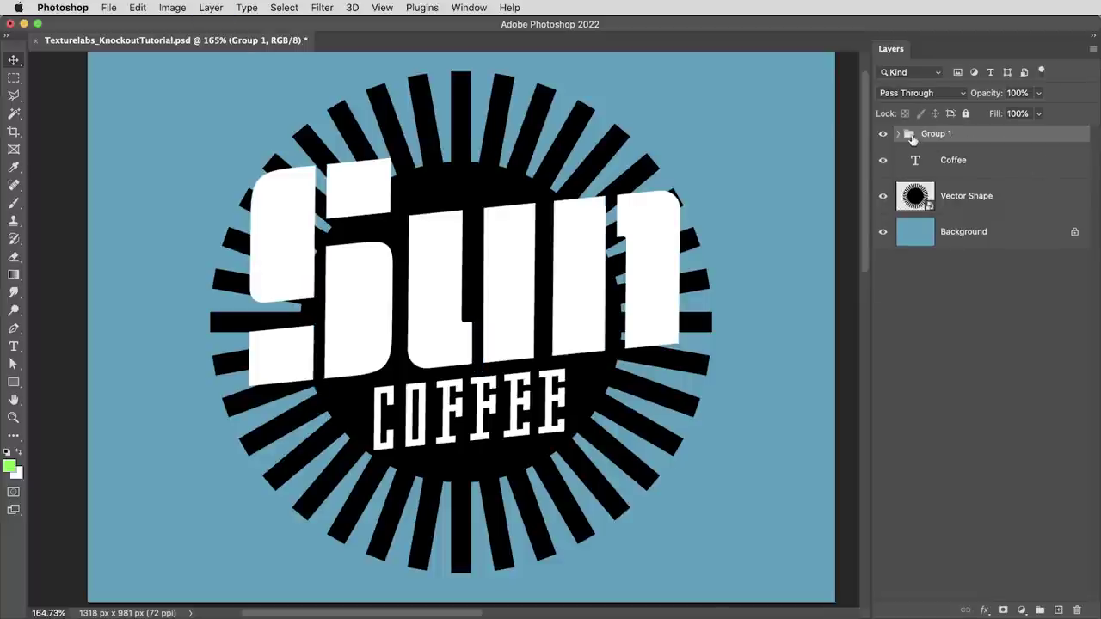
left_click(897, 135)
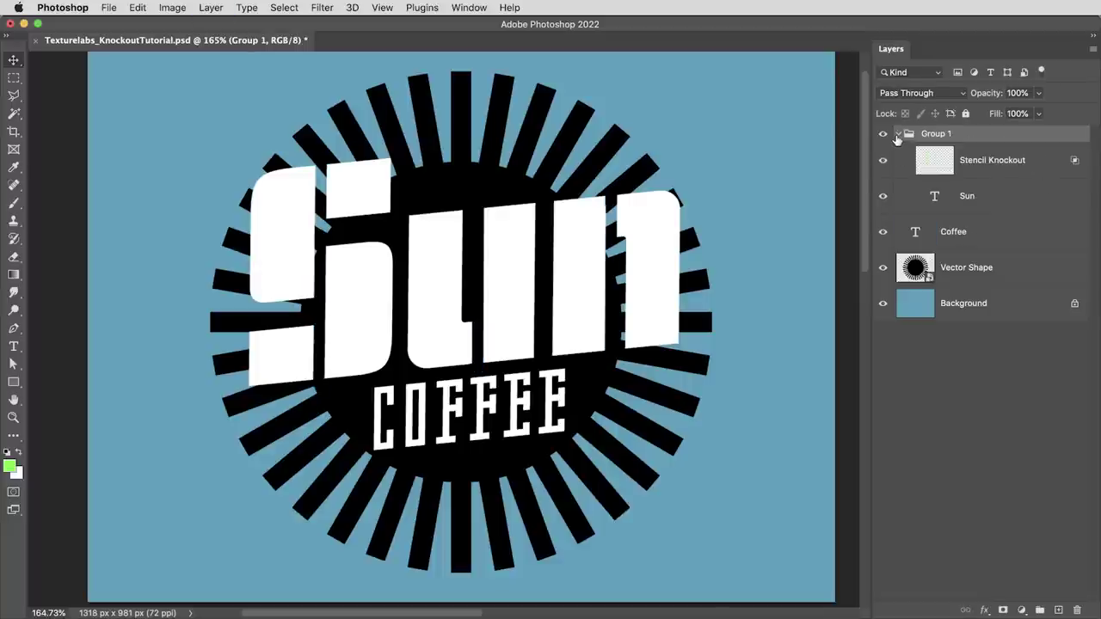
left_click(1038, 161)
left_click_drag(1038, 162, 1033, 202)
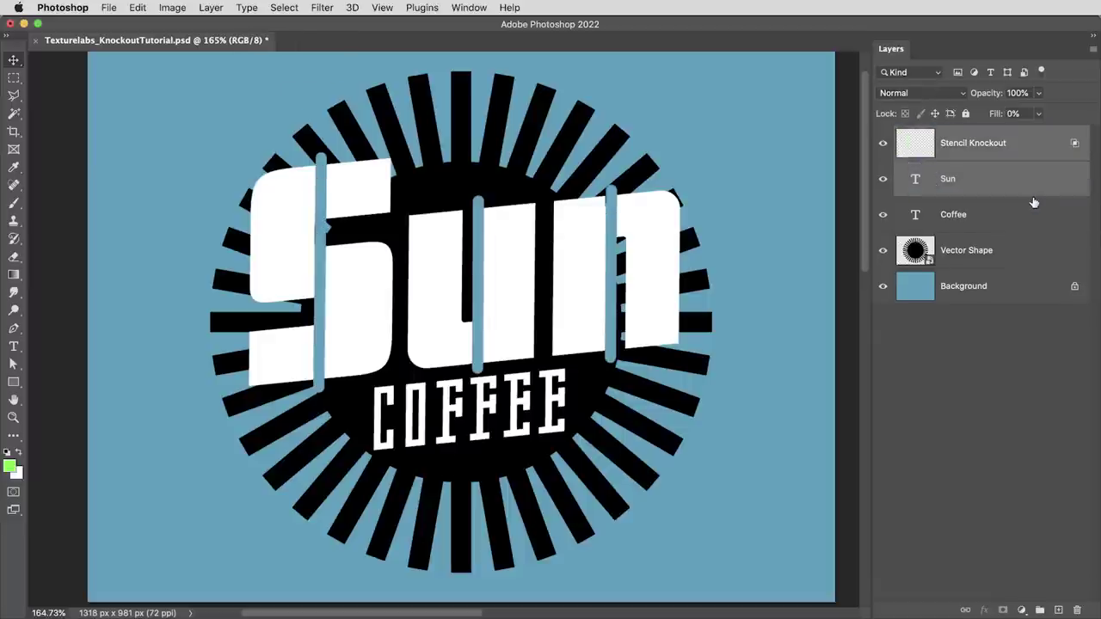
Clip Stencil Knockout to Sun and turn off Sun's Blend Clipped Layers as Group
left_click(1031, 153)
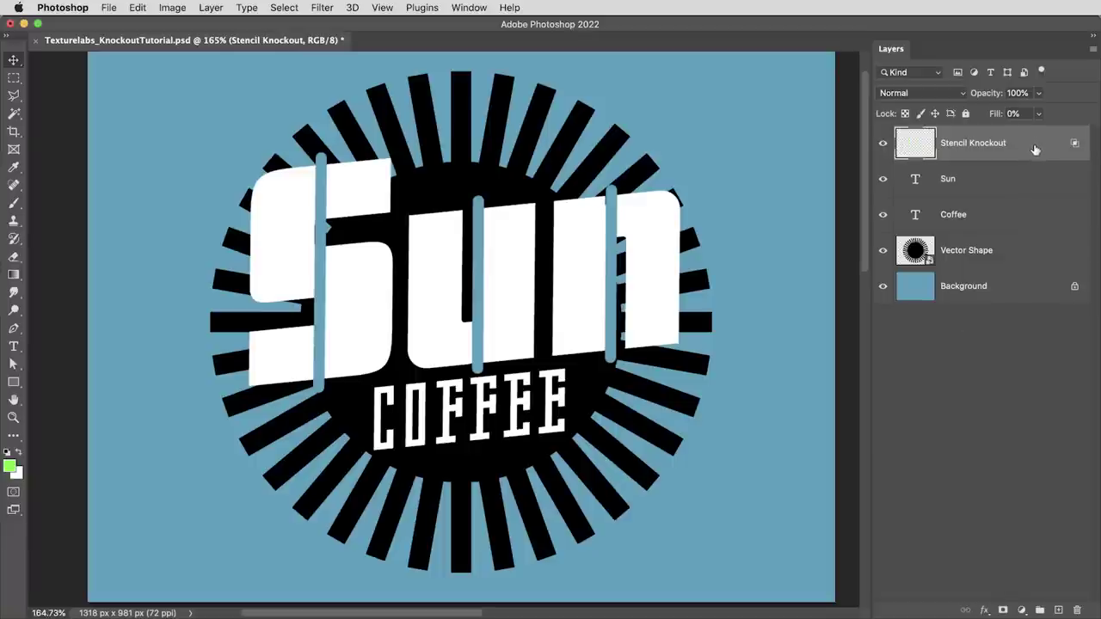
left_click(946, 159, "alt")
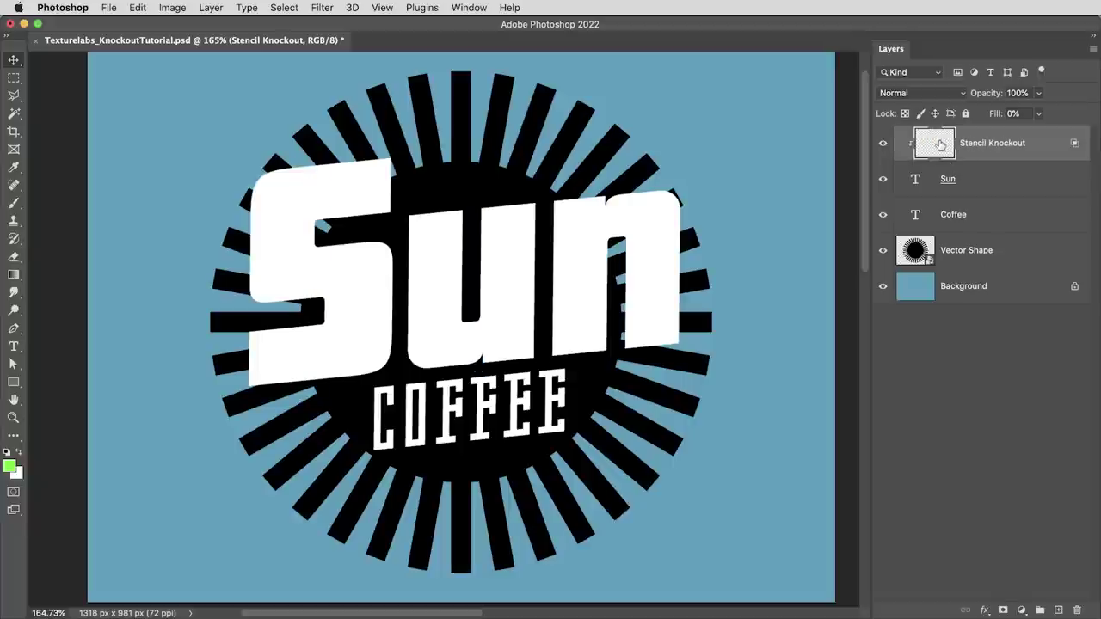
left_click(989, 189)
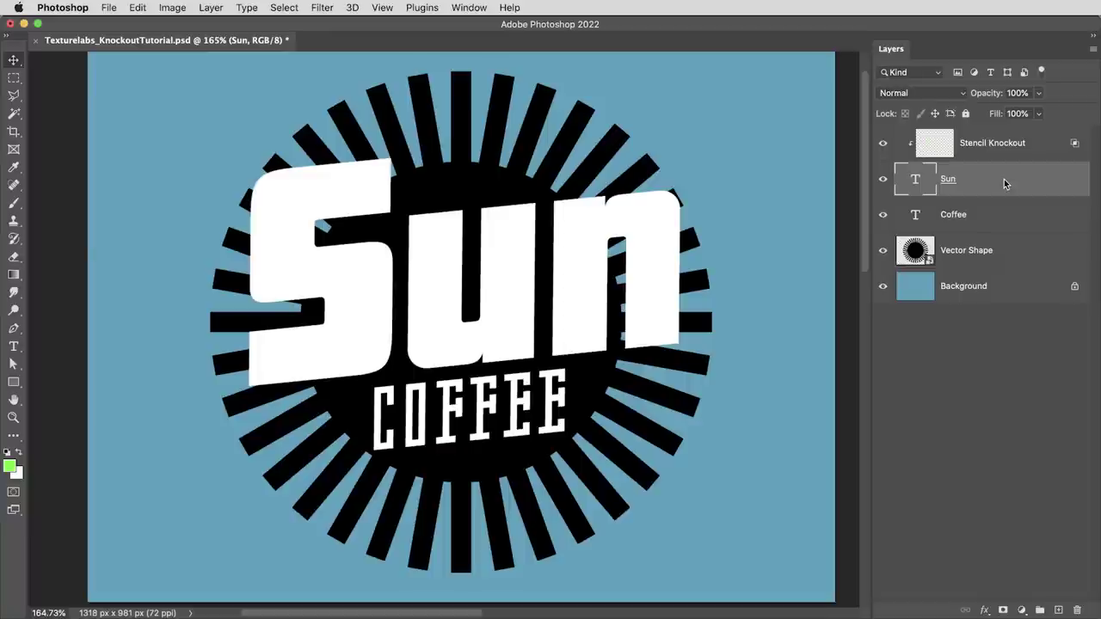
double_click(1004, 179)
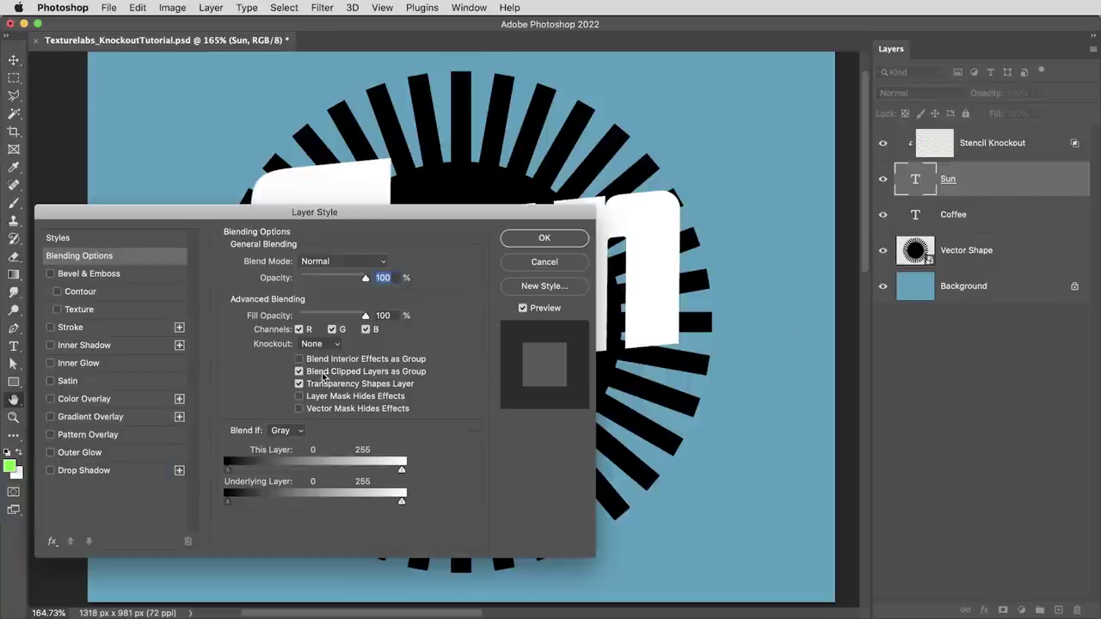
left_click(317, 375)
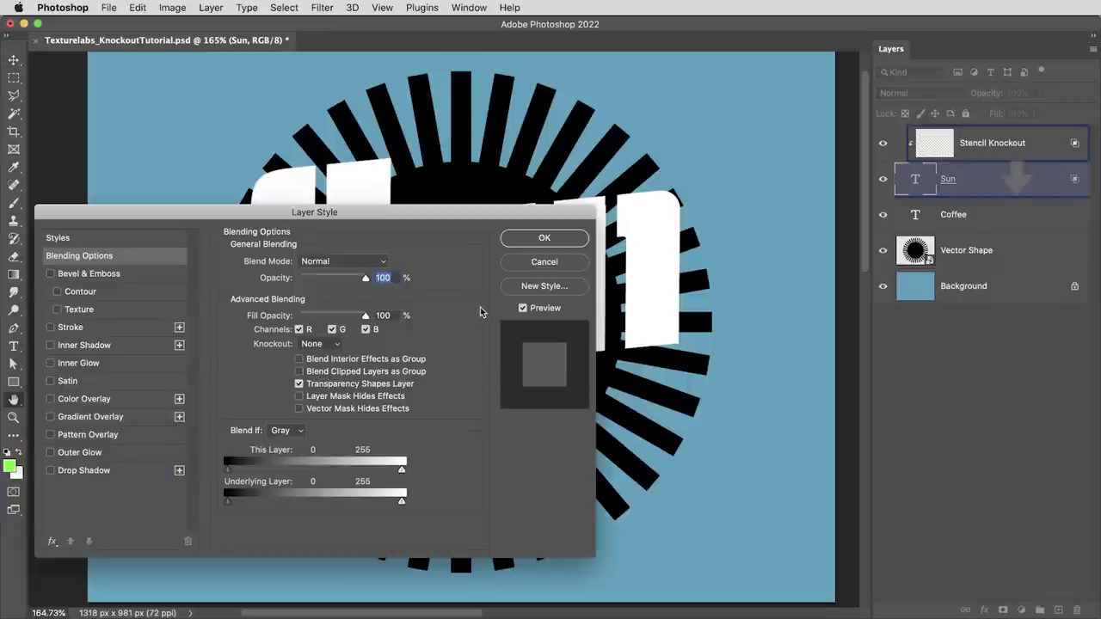
left_click(553, 243)
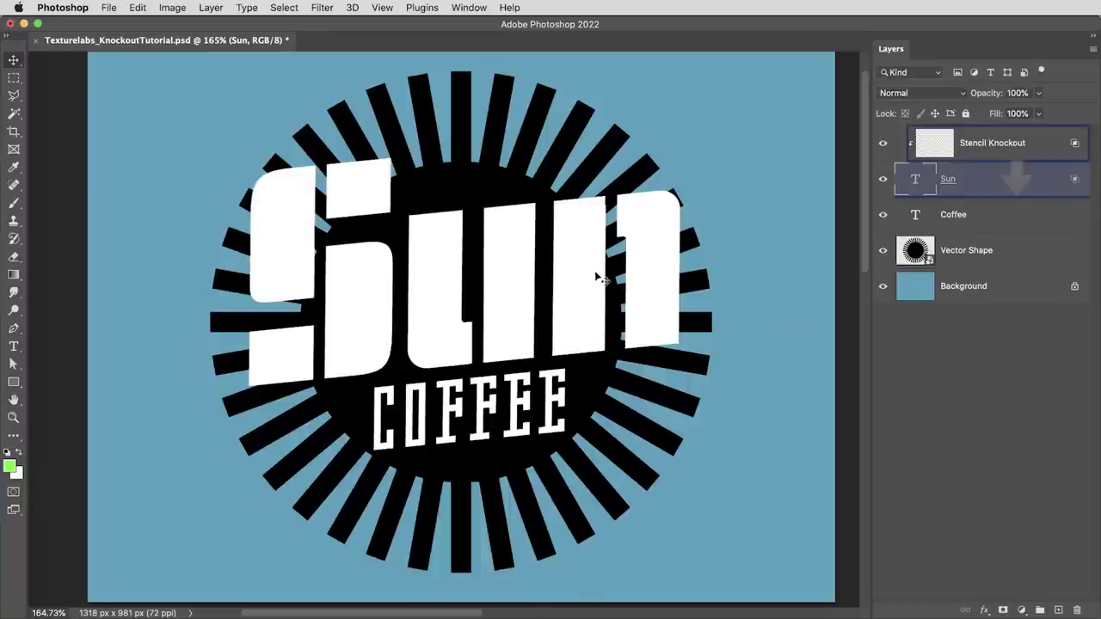
left_click_drag(595, 268, 602, 275)
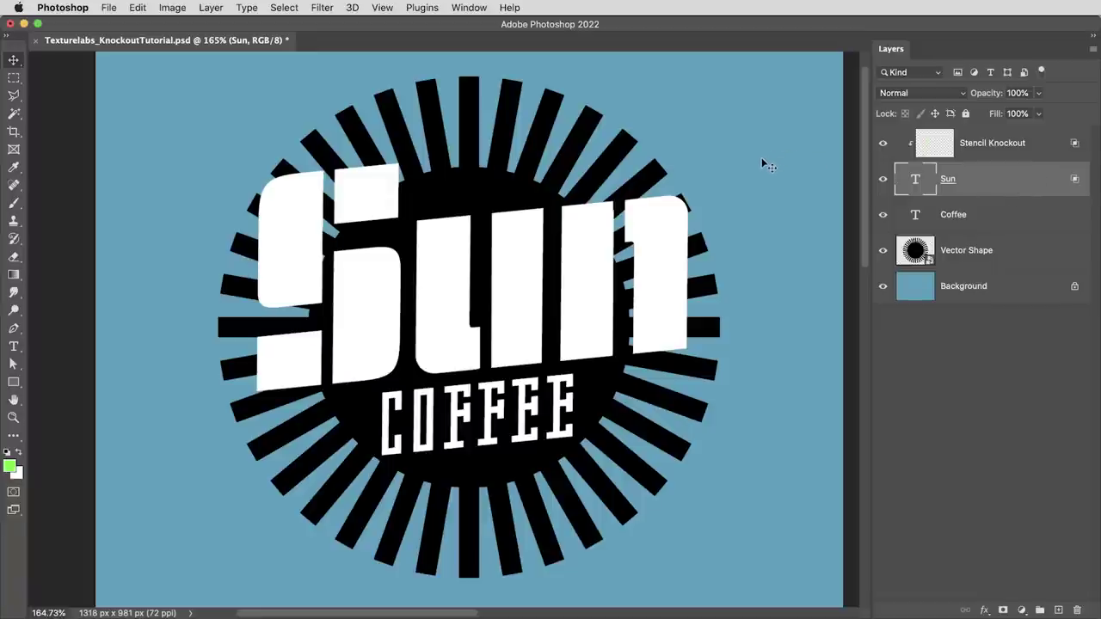
left_click(1041, 146)
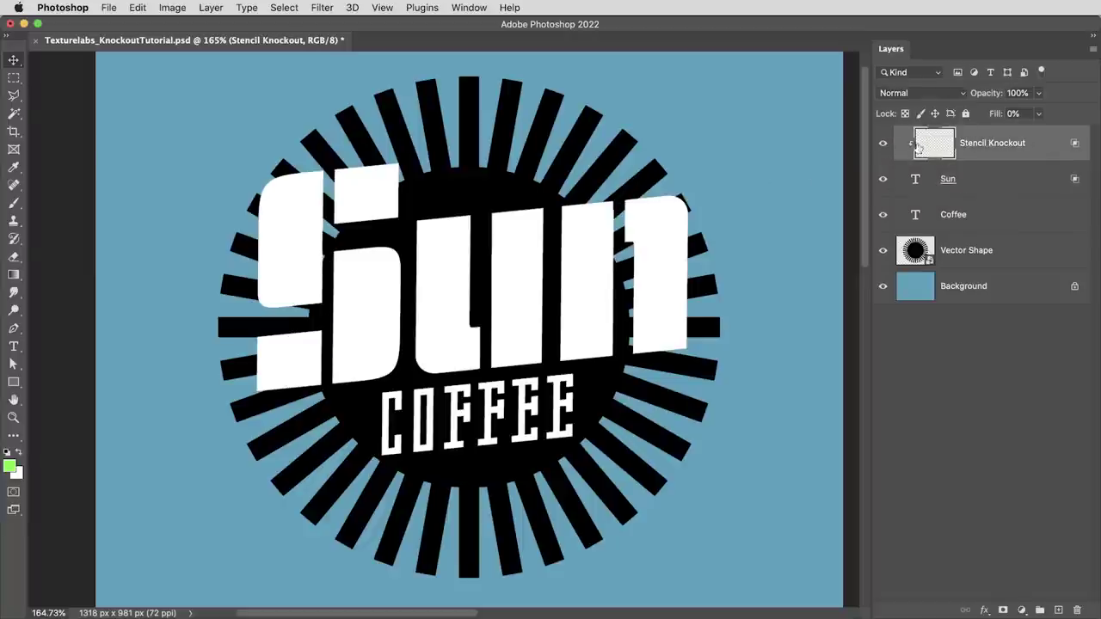
Open Texturelabs_InkPaint_249.png, paste onto it, and fade the paste with Multiply
key("super+Tab")
double_click(364, 271)
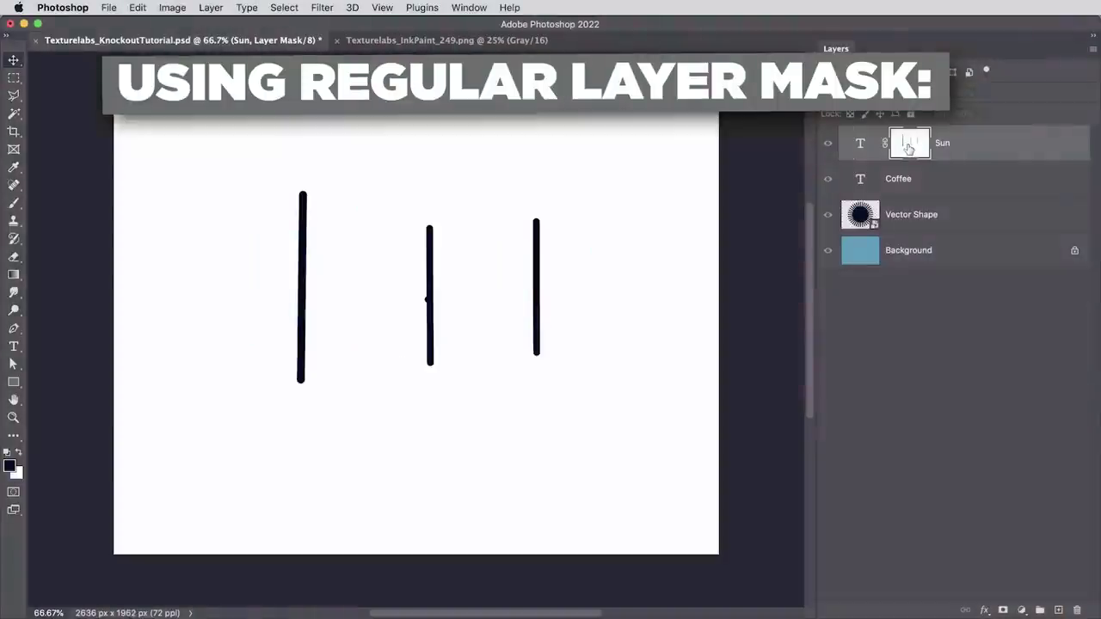
key("super+v")
left_click(138, 7)
left_click(159, 67)
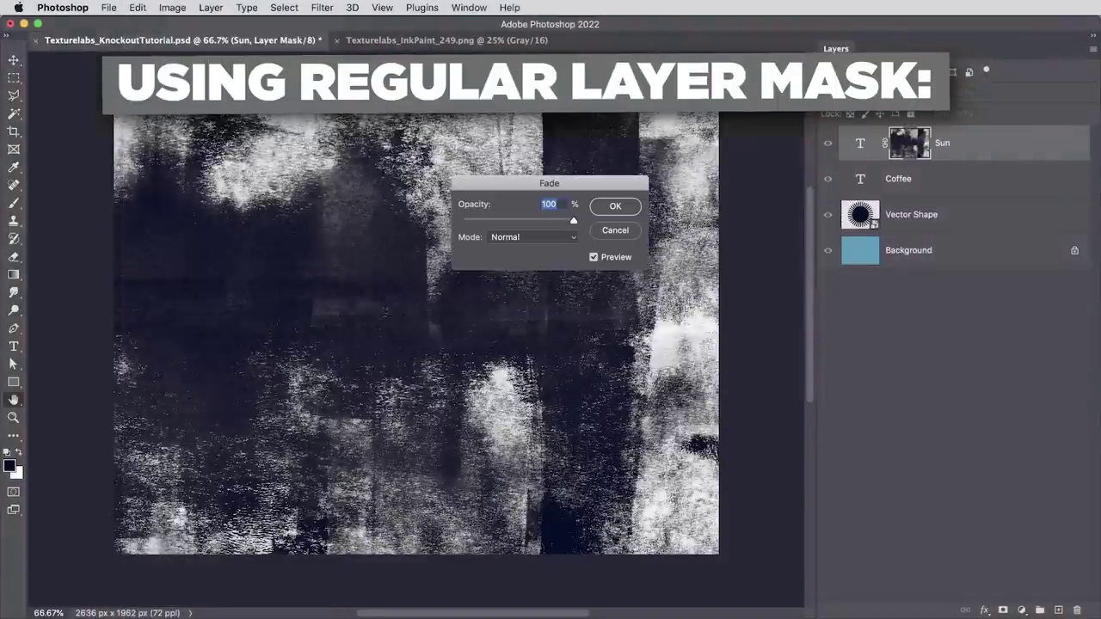
left_click(489, 239)
left_click(508, 280)
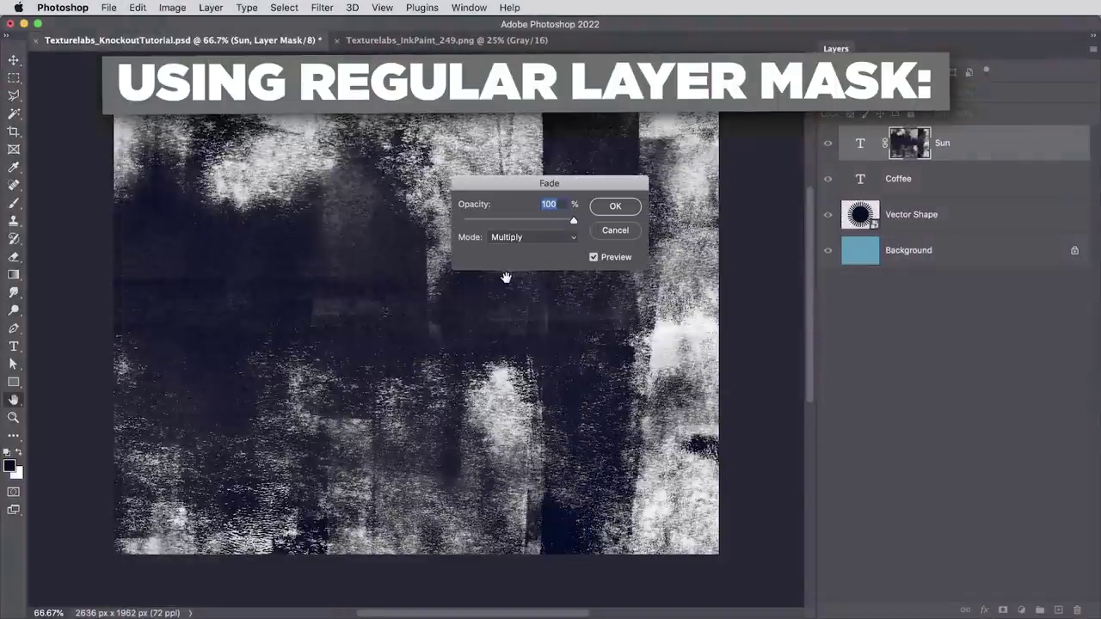
left_click(617, 207)
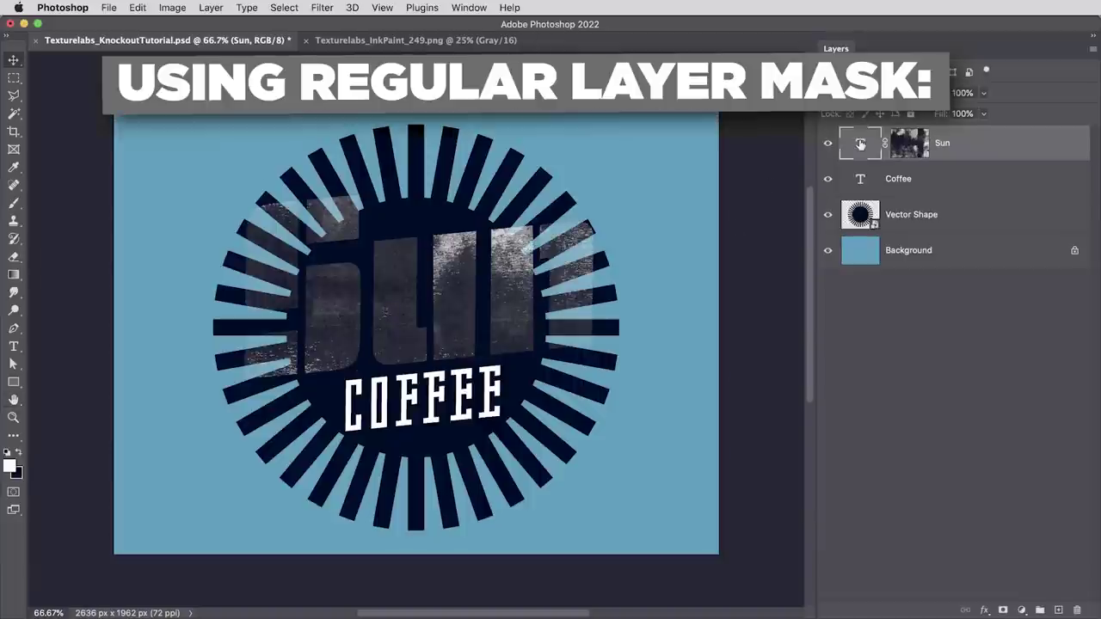
left_click(908, 146, "alt")
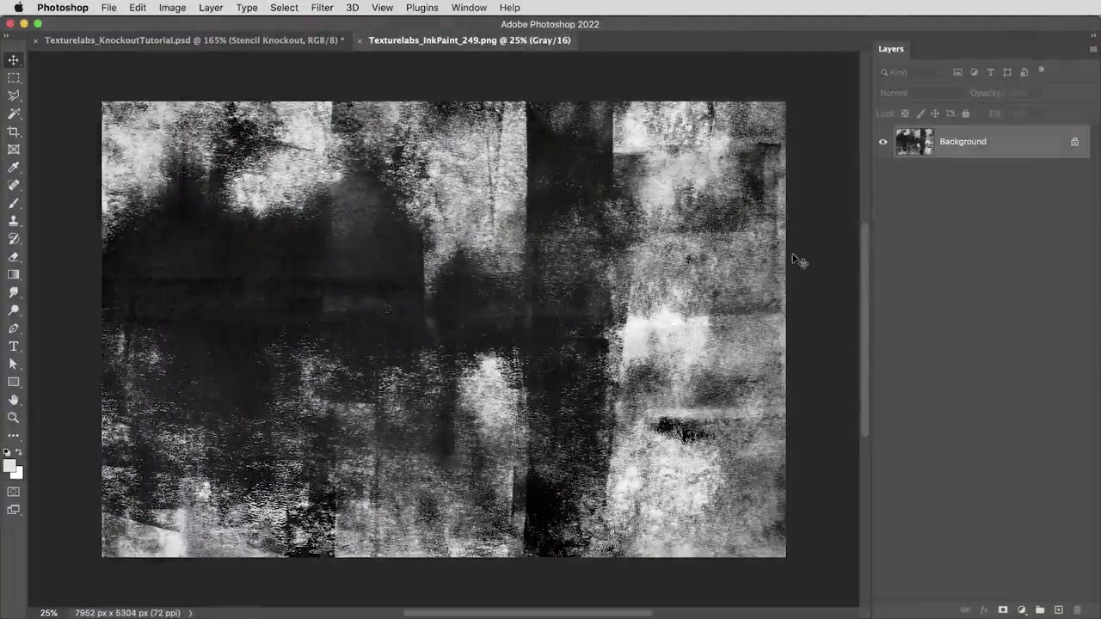
Unlock the texture layer and split its This Layer Blend If sliders so dark tones vanish
left_click(1074, 143)
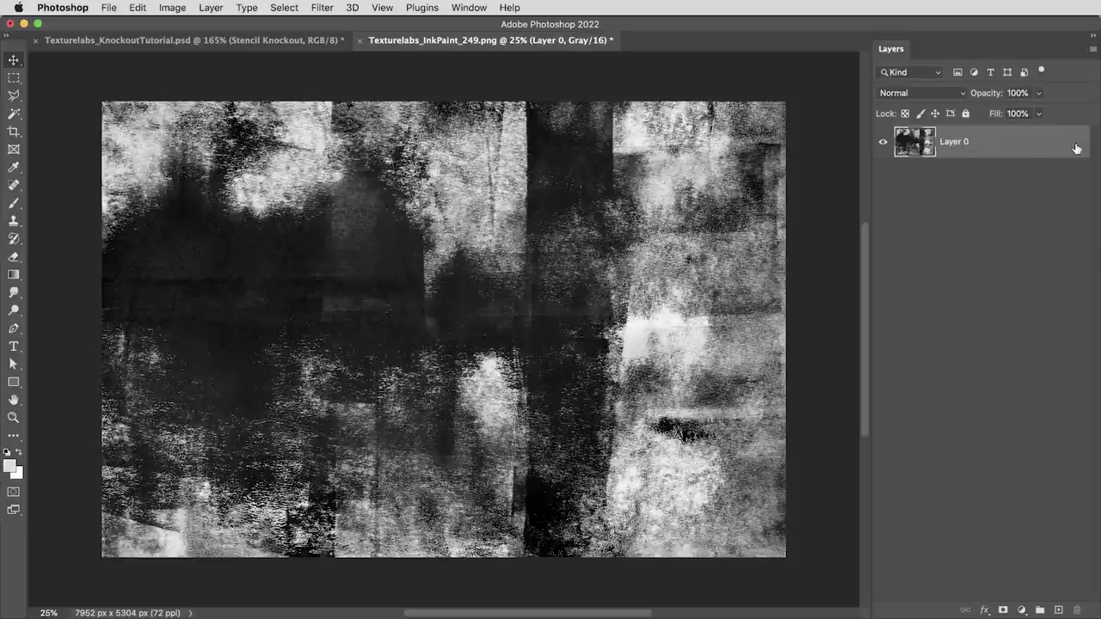
double_click(995, 146)
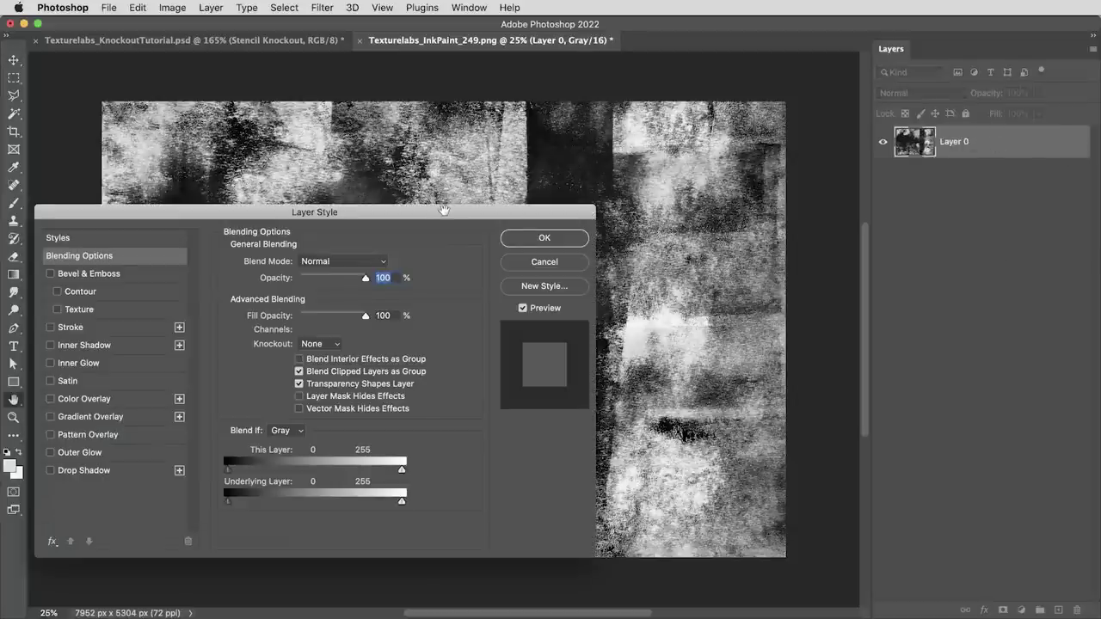
left_click_drag(441, 211, 593, 184)
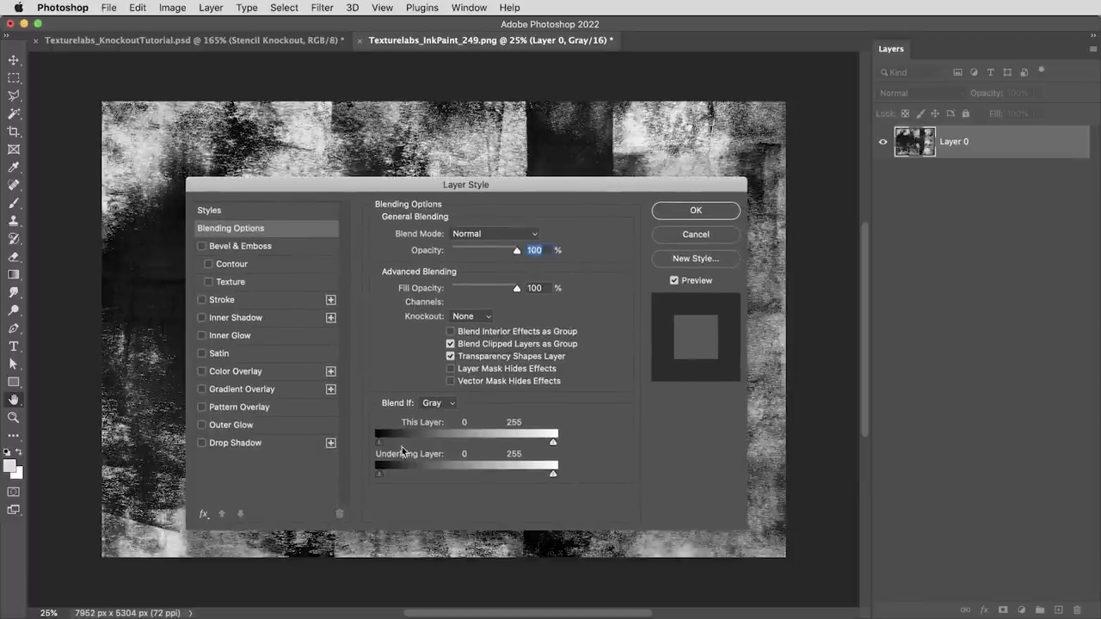
left_click_drag(385, 444, 586, 448)
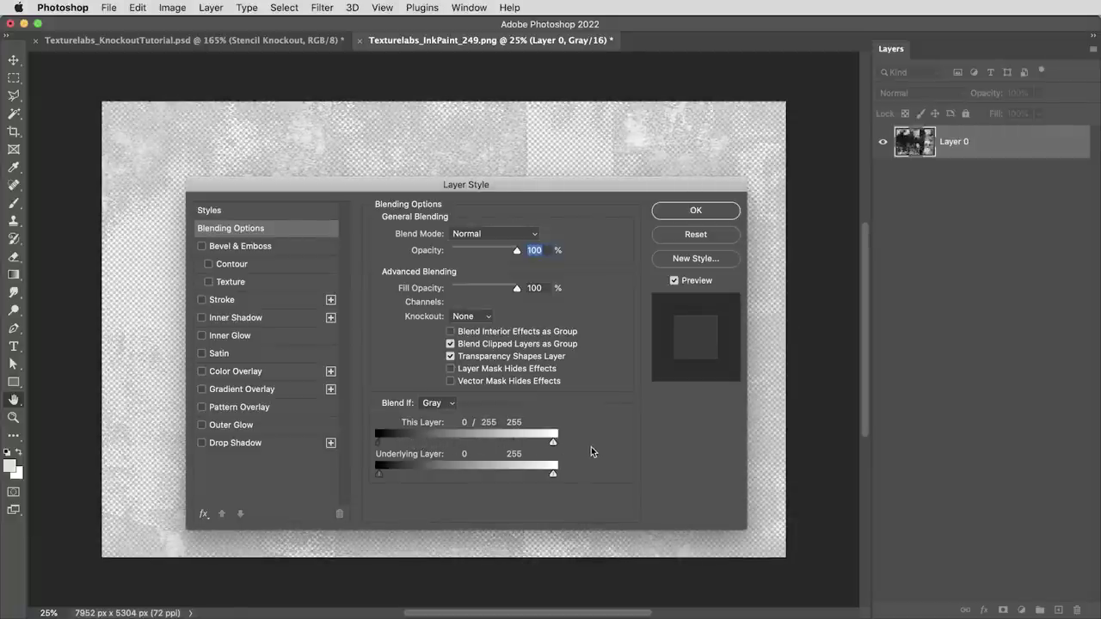
left_click(688, 211)
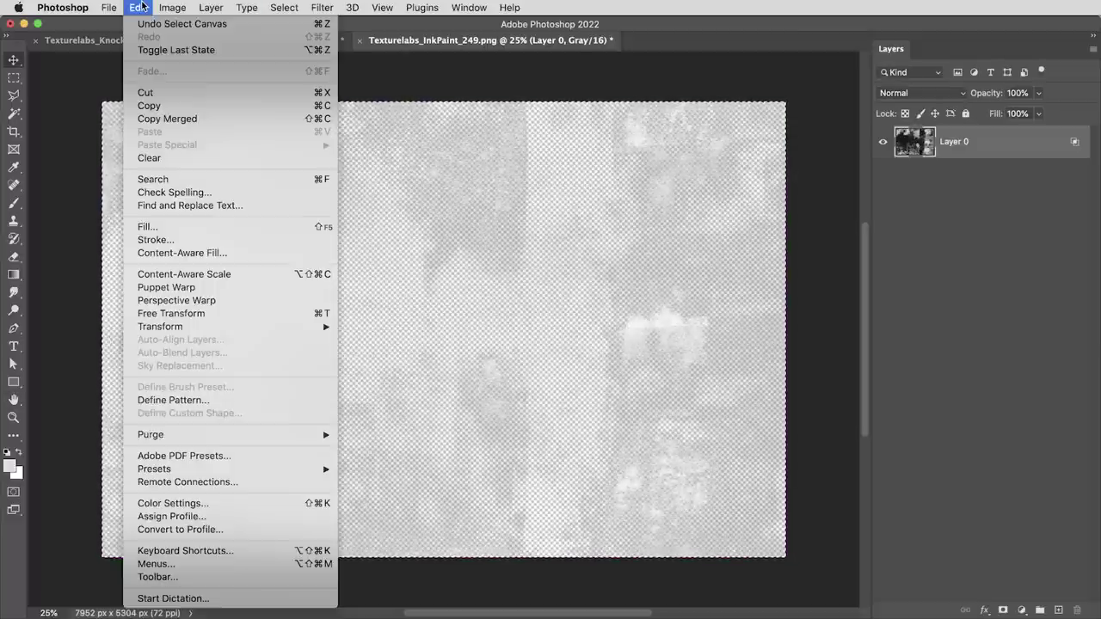
Copy the merged ink texture and paste it into the Sun Coffee logo, shifted left
left_click(306, 120)
left_click(285, 45)
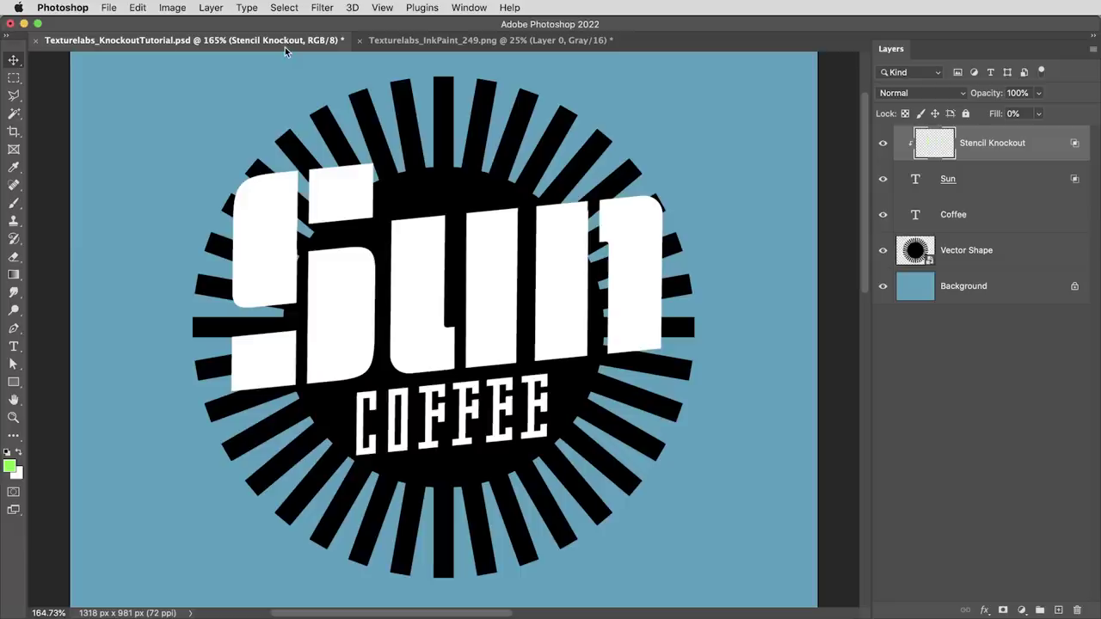
key("super+v")
mouse_move(707, 299)
left_mouse_down()
mouse_move(439, 272)
mouse_move(606, 451)
mouse_move(573, 450)
left_mouse_up()
Rename the pasted layer 'Grunge Knockout' and convert it to a smart object
double_click(964, 147)
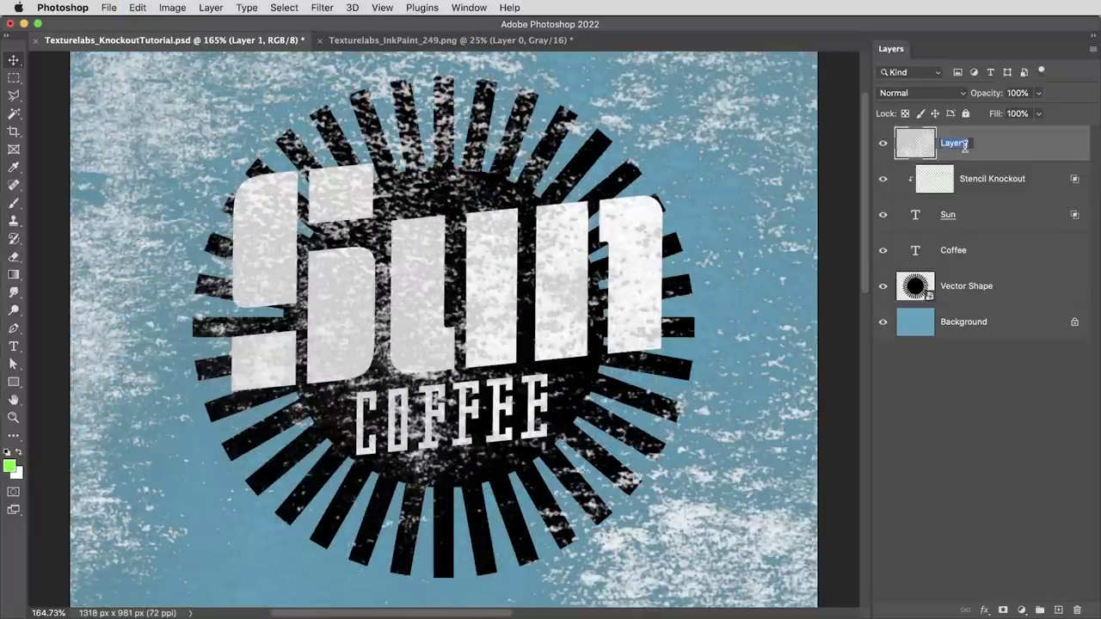
type("Grunge ")
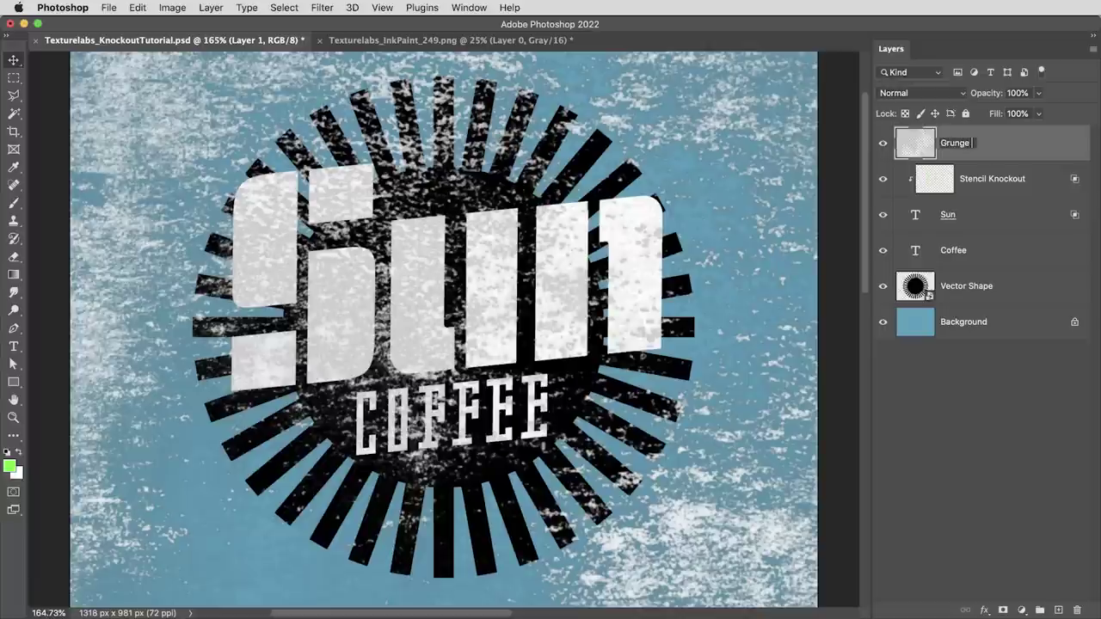
type("Knockout")
key("Return")
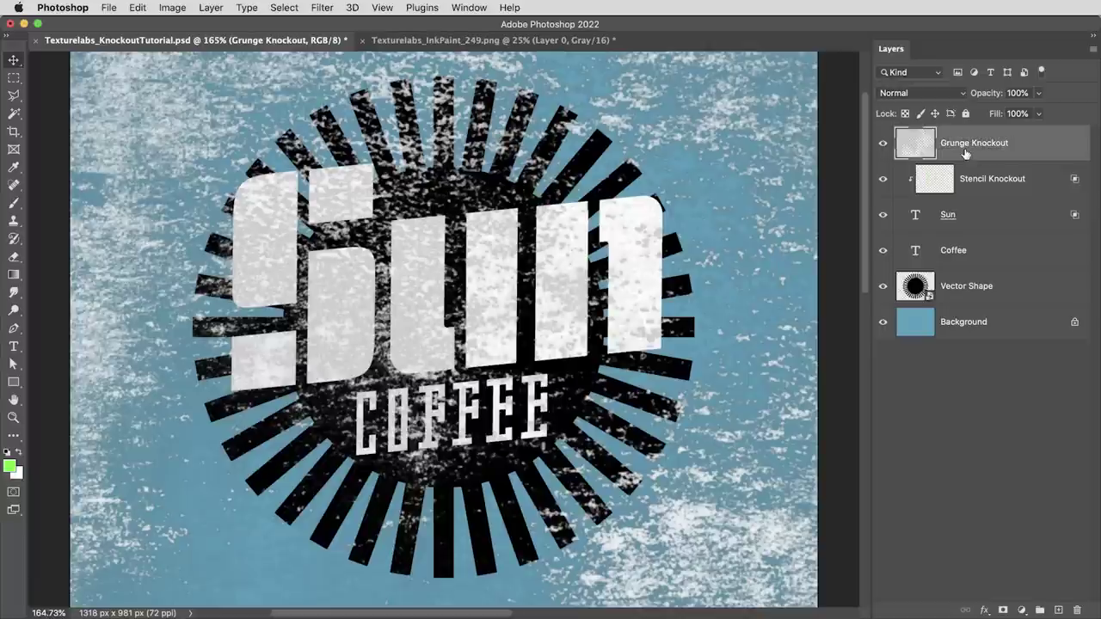
right_click(1042, 145)
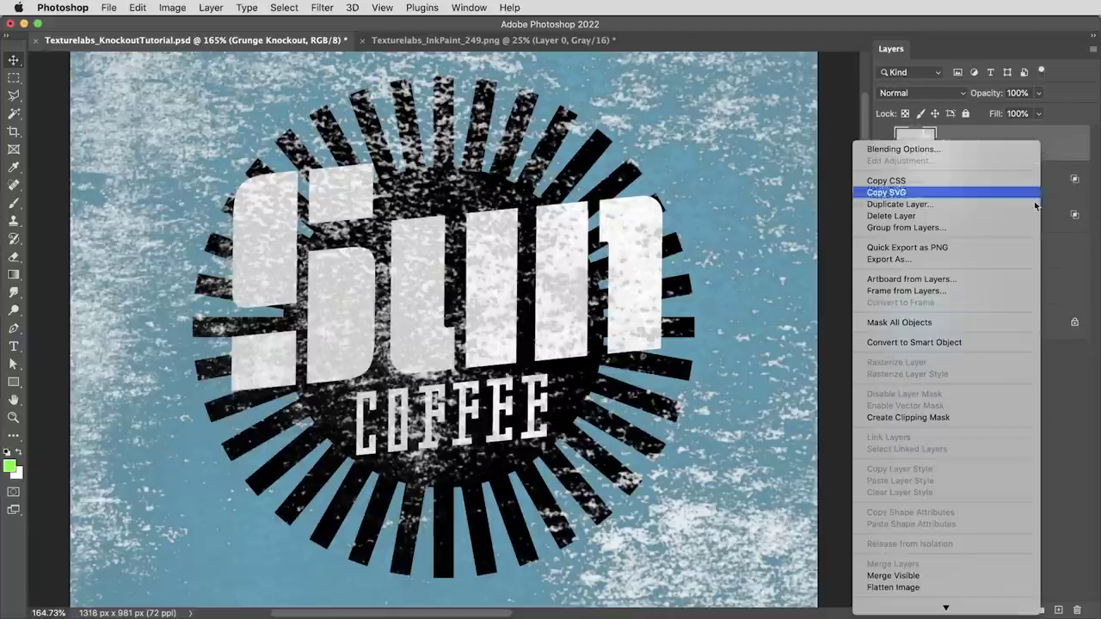
left_click(974, 344)
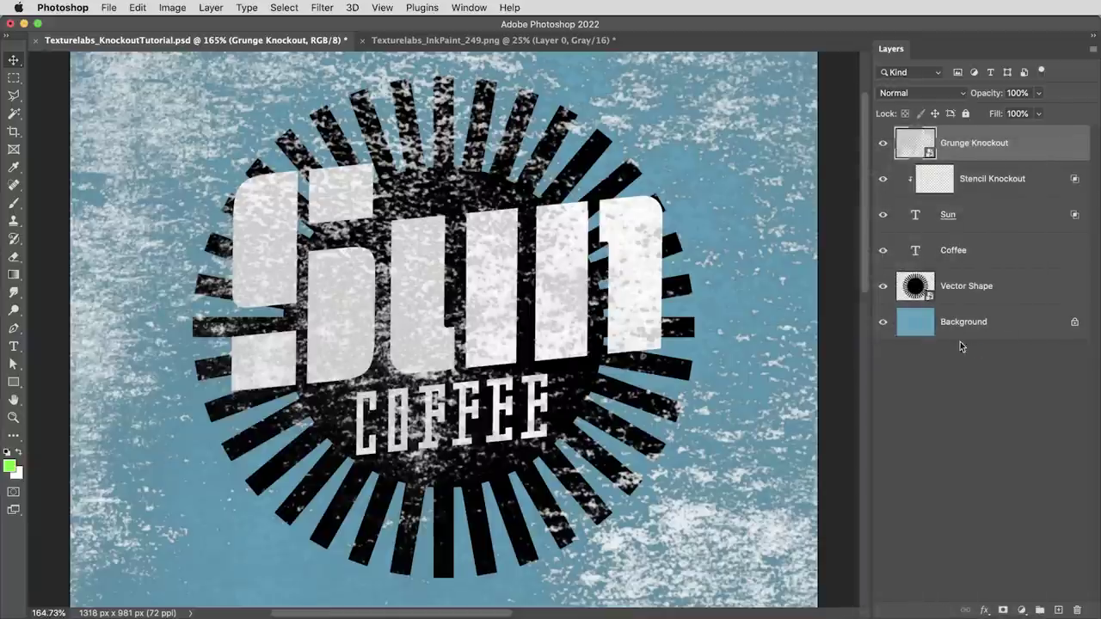
Give Grunge Knockout Shallow knockout and 0 fill, then clip it to Stencil Knockout
double_click(1038, 144)
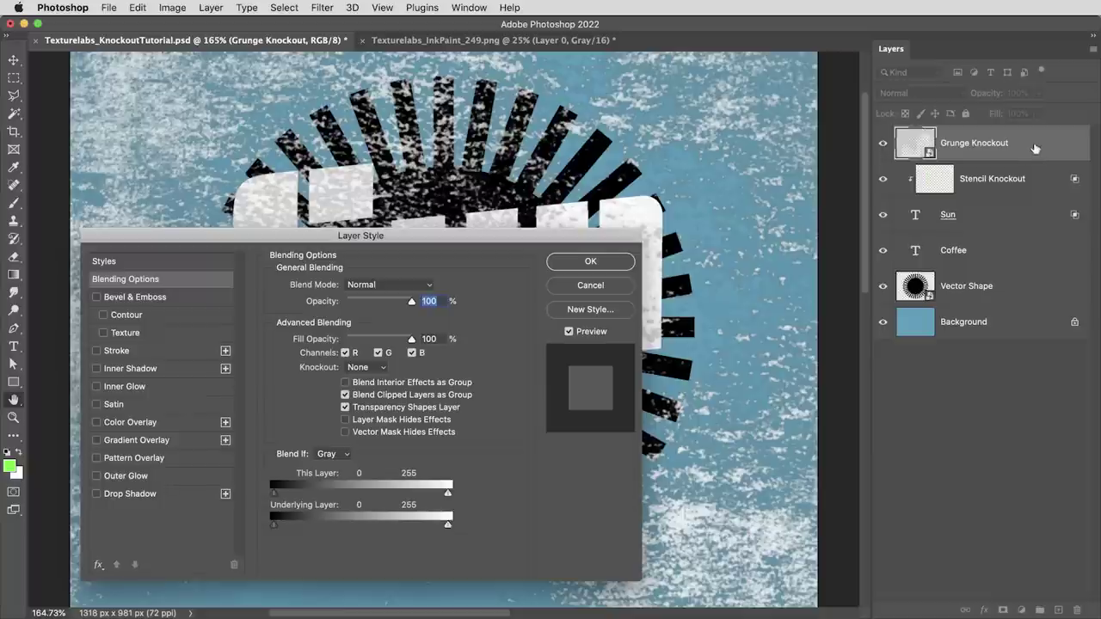
left_click(367, 367)
left_click(364, 379)
left_click_drag(411, 339, 292, 339)
left_click(590, 260)
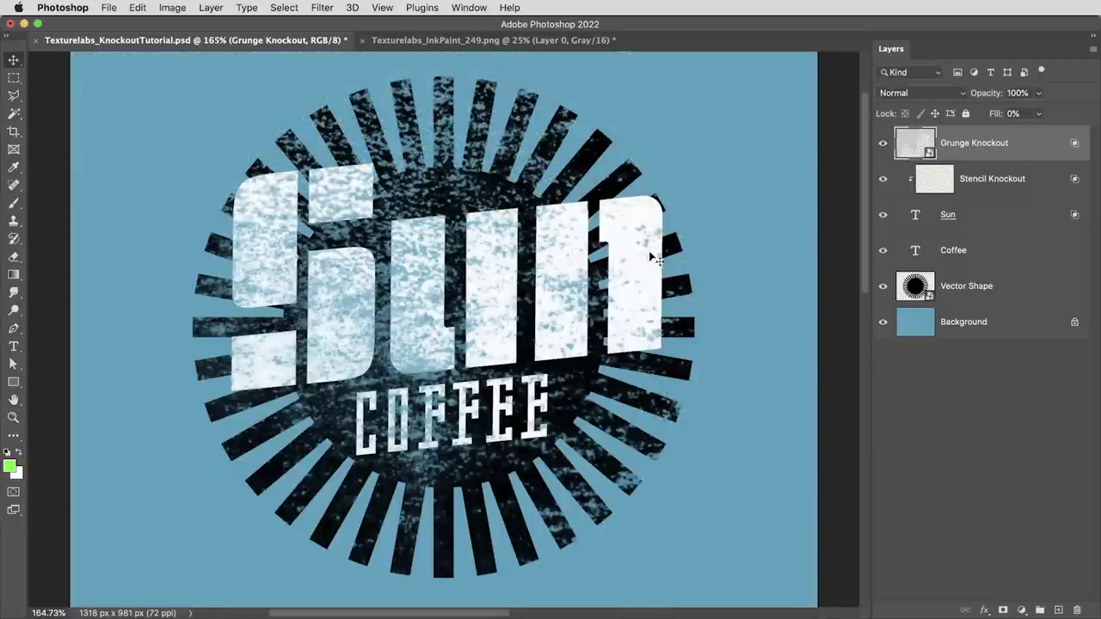
left_click(928, 155, "alt")
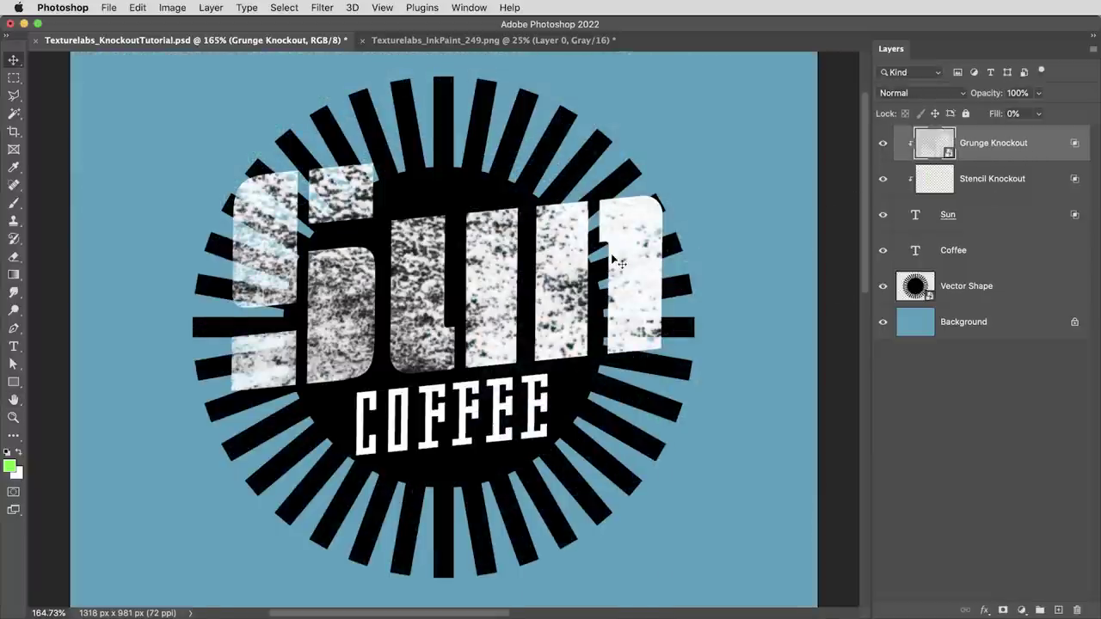
Scale the grunge texture up over the logo and toggle layers to compare the effect
key("super+minus")
key("super+minus")
key("super+t")
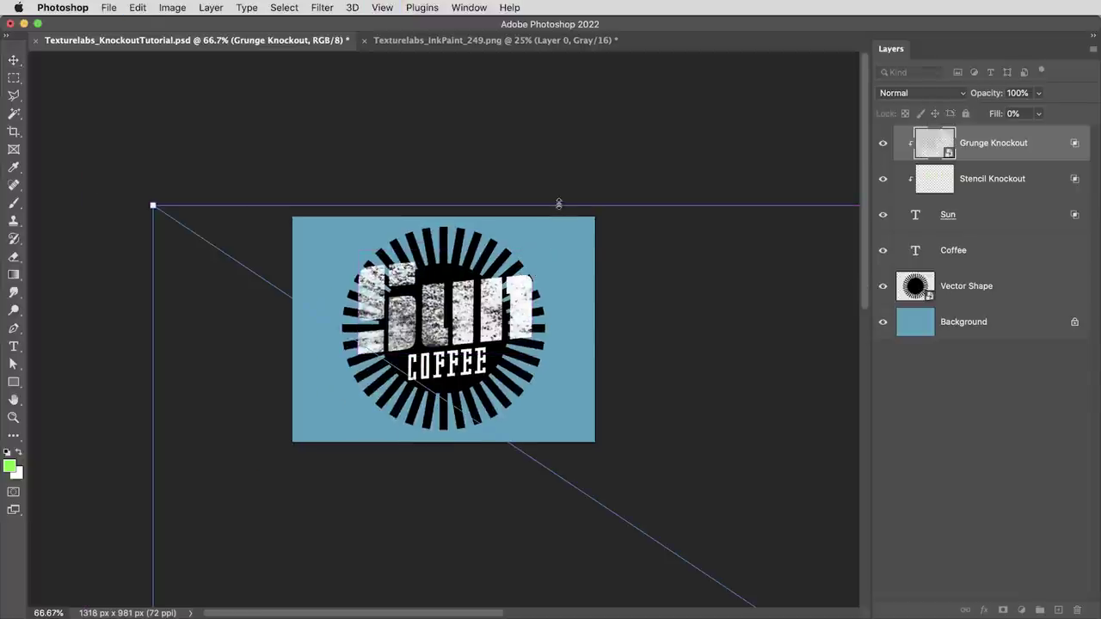
left_click_drag(559, 204, 527, 272)
key("super+plus")
key("super+plus")
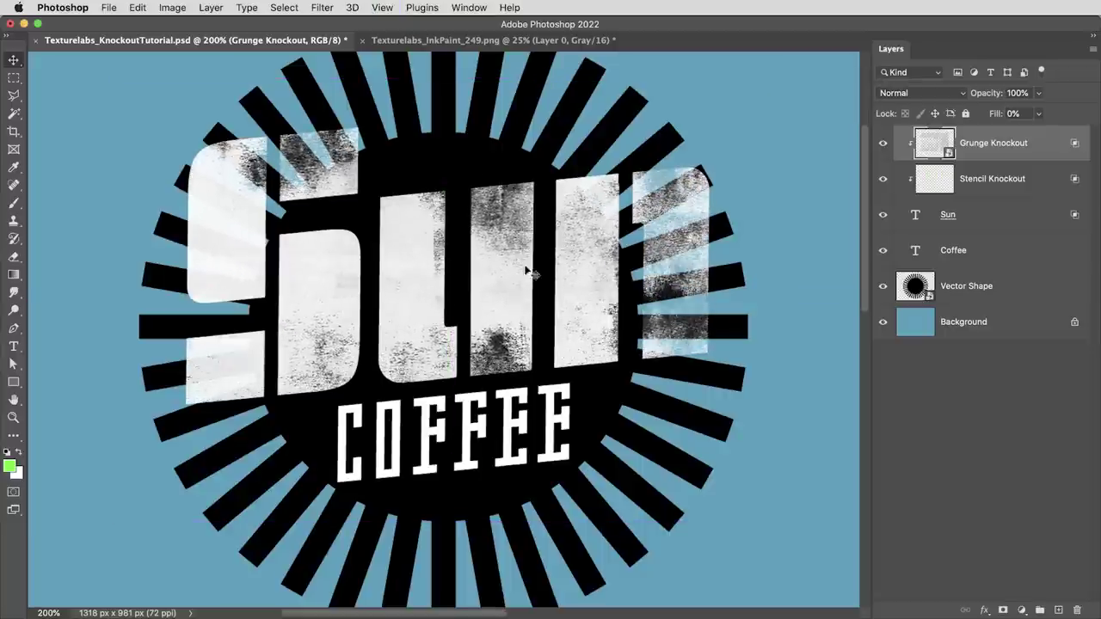
left_click(883, 143)
left_click(883, 143)
left_click(881, 180)
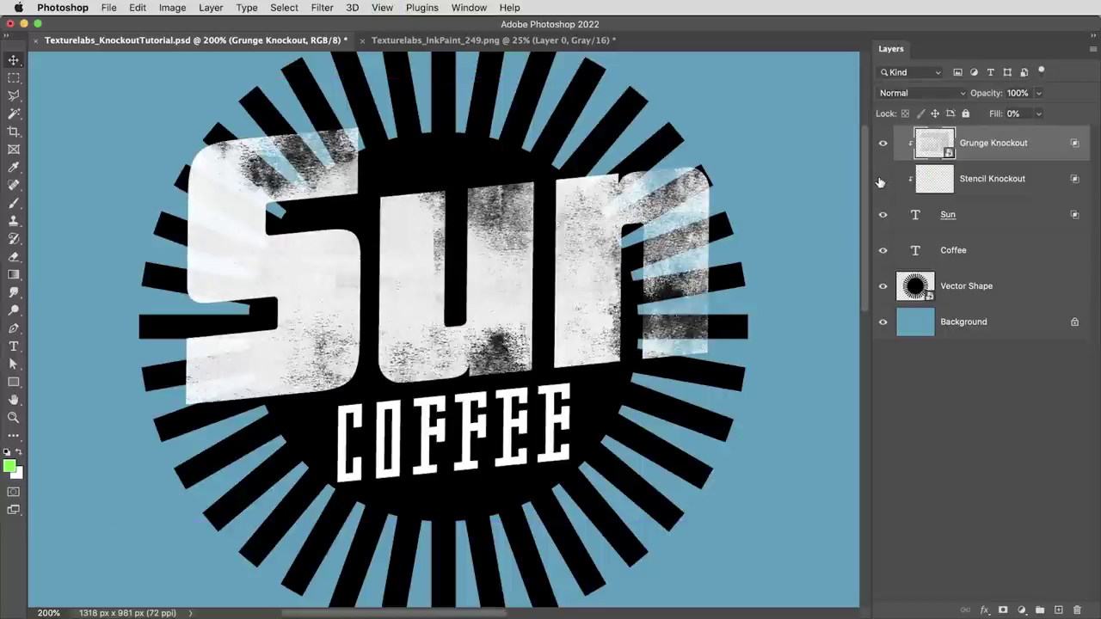
left_click(882, 180)
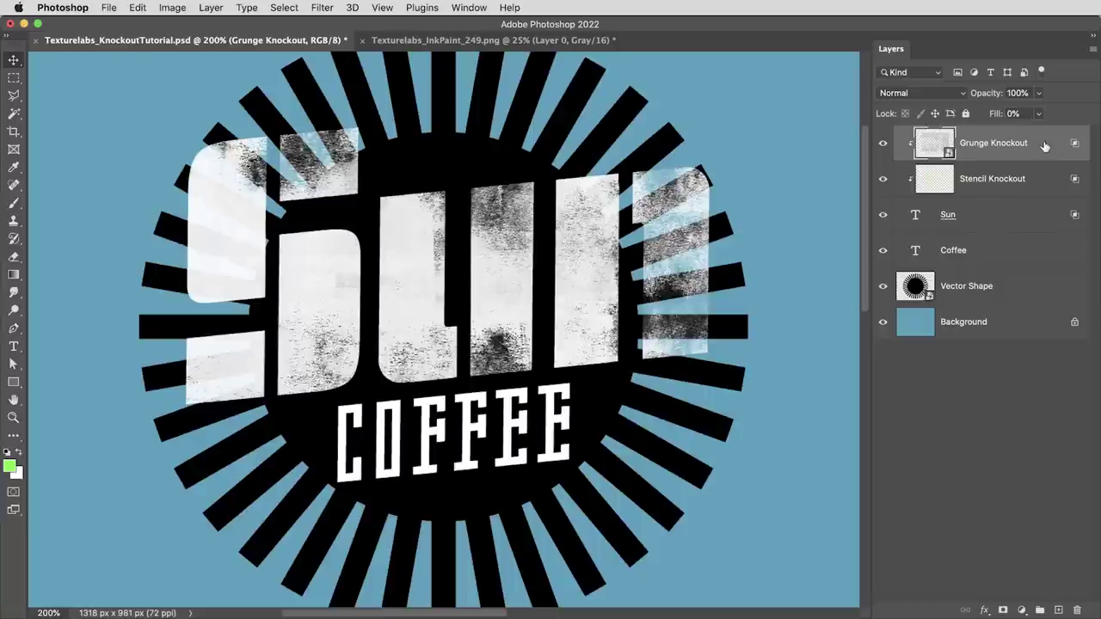
Duplicate Grunge Knockout above Vector Shape and clip the copy to the sunburst
left_click_drag(1044, 144, 1036, 277)
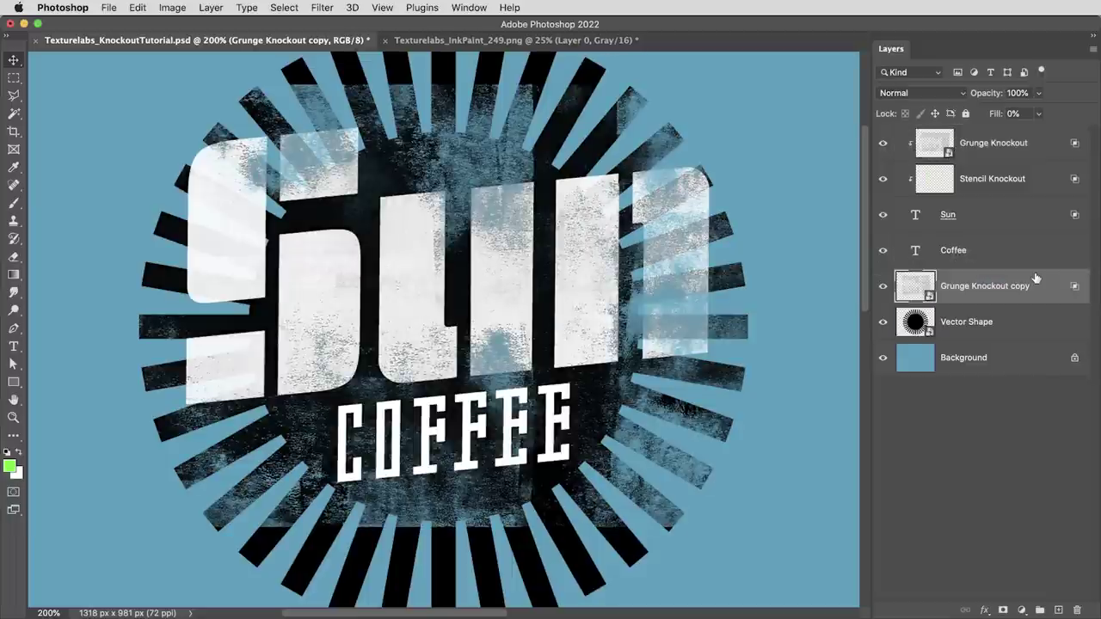
key("super+minus")
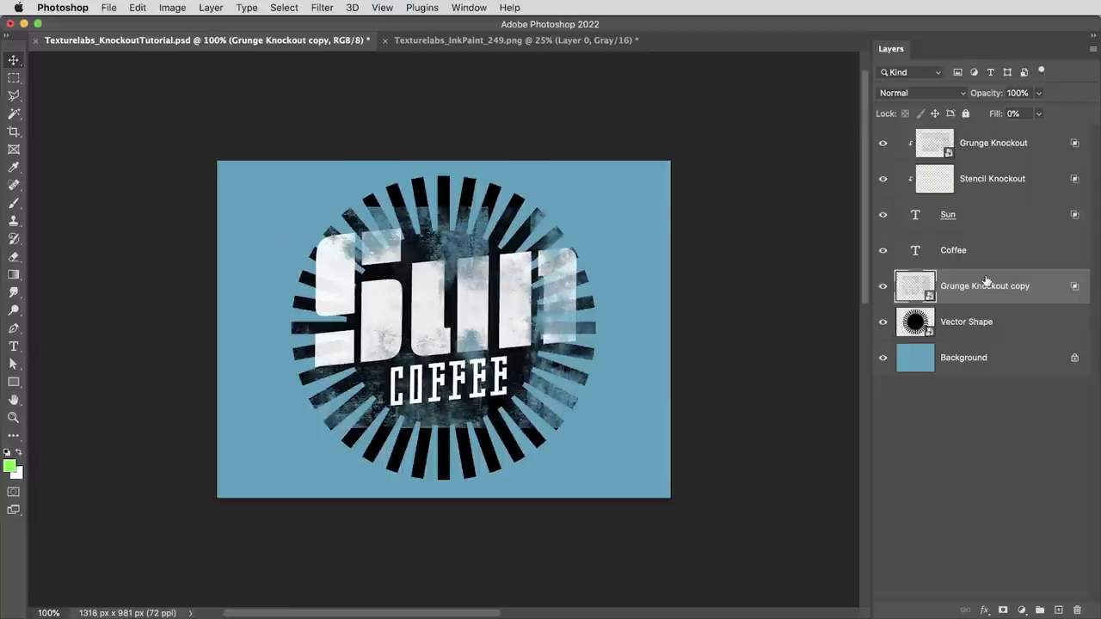
left_click(1036, 325)
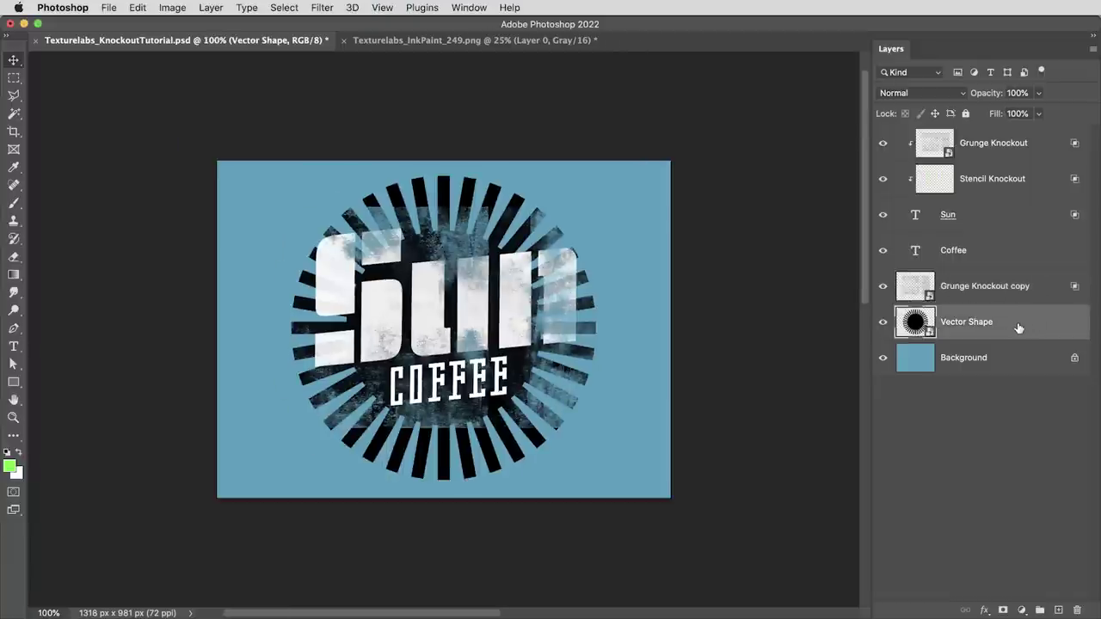
double_click(1018, 325)
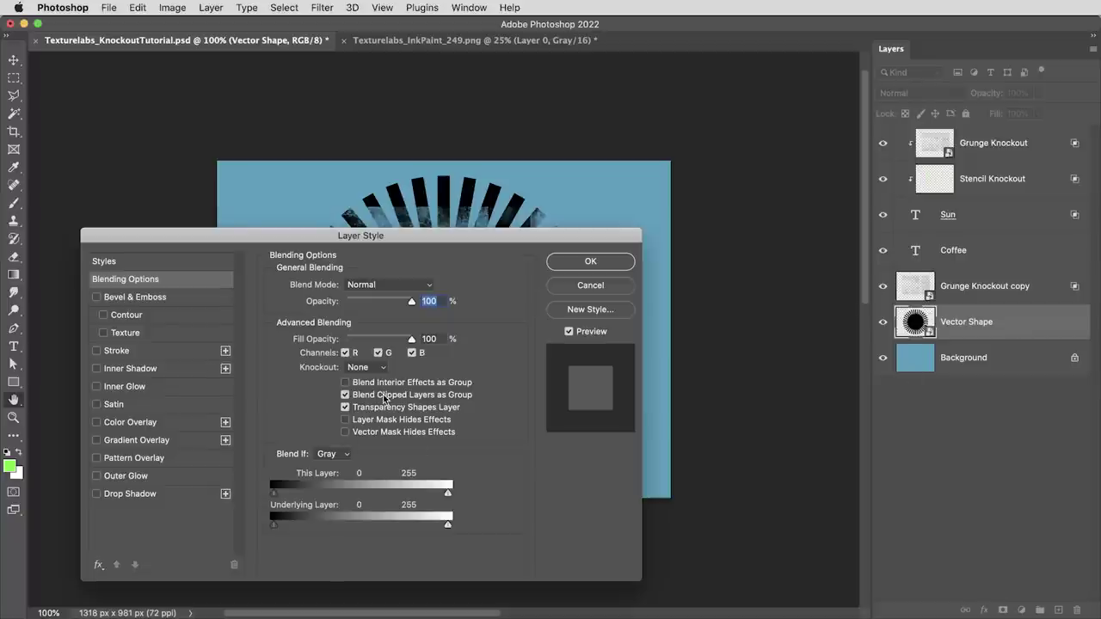
left_click(584, 265)
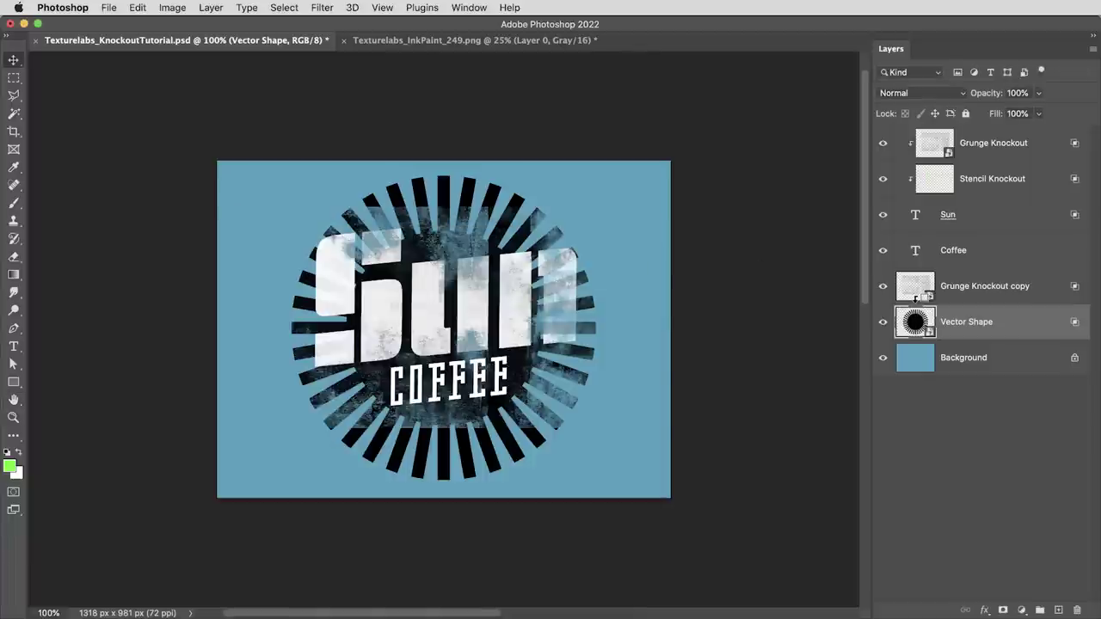
left_click(920, 304, "alt")
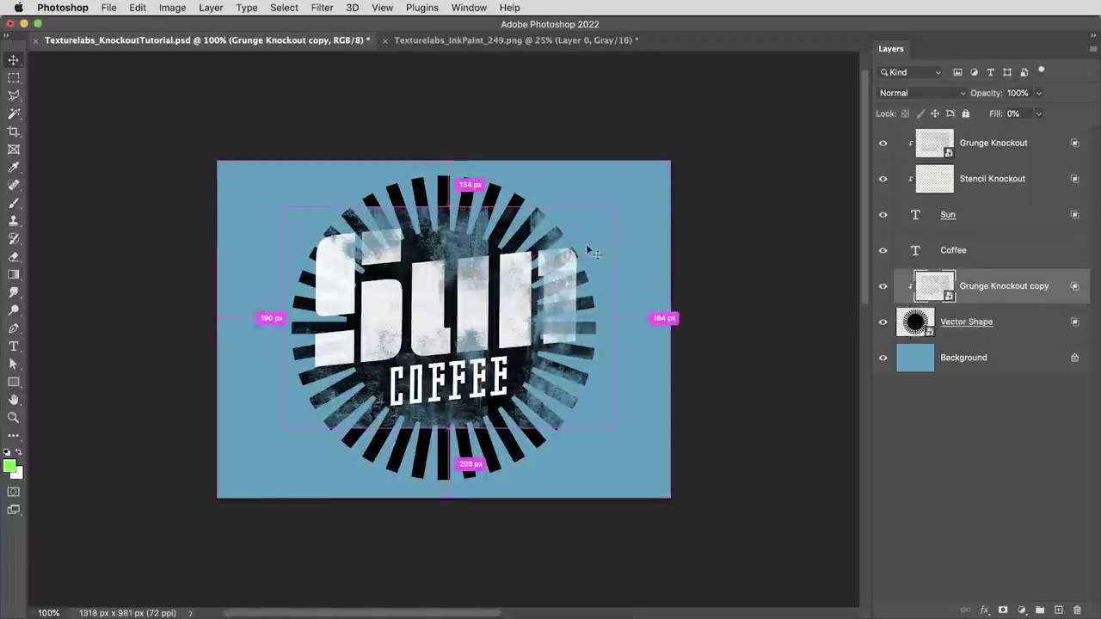
Rotate, resize and reposition the grunge copy over the sunburst rays, then commit
left_click_drag(483, 191, 426, 320)
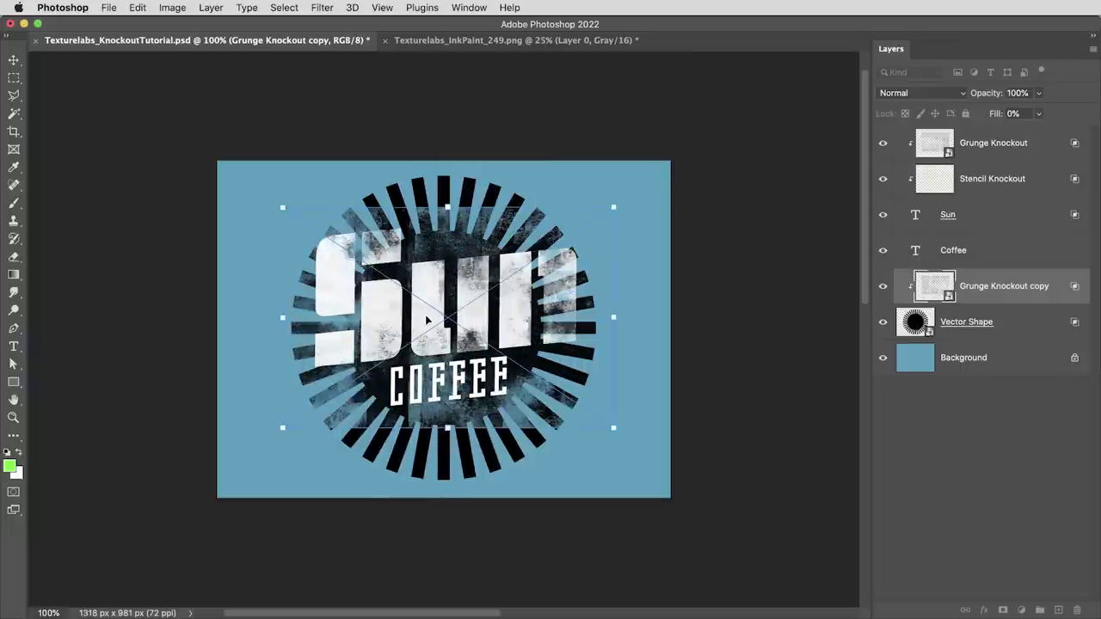
left_click_drag(447, 201, 447, 150)
left_click_drag(485, 239, 563, 260)
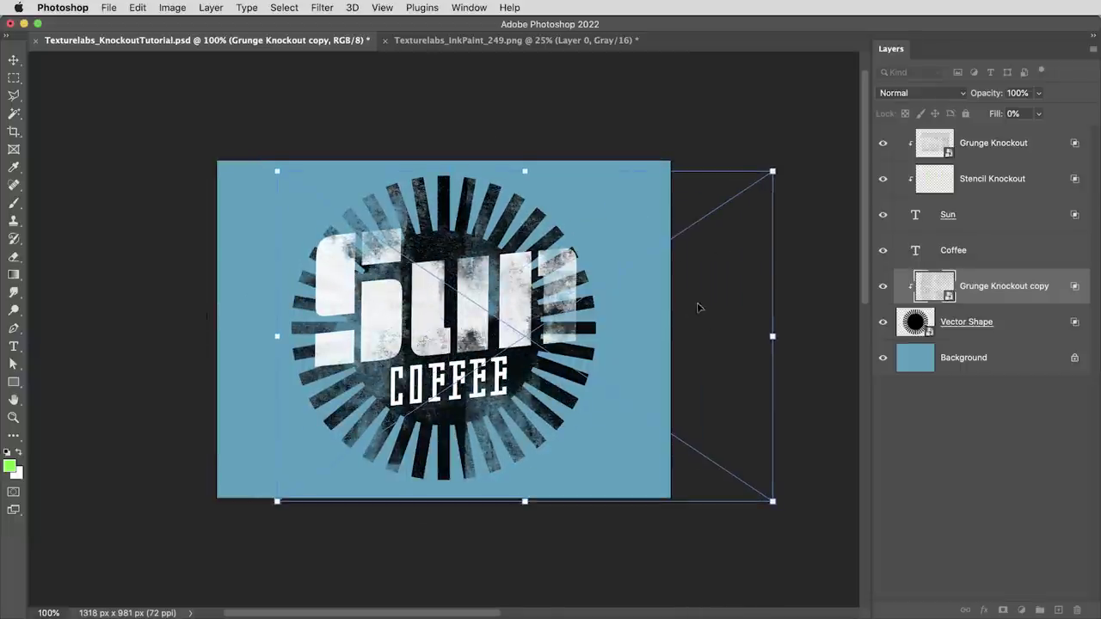
left_click_drag(697, 308, 564, 281)
left_click_drag(473, 170, 424, 226)
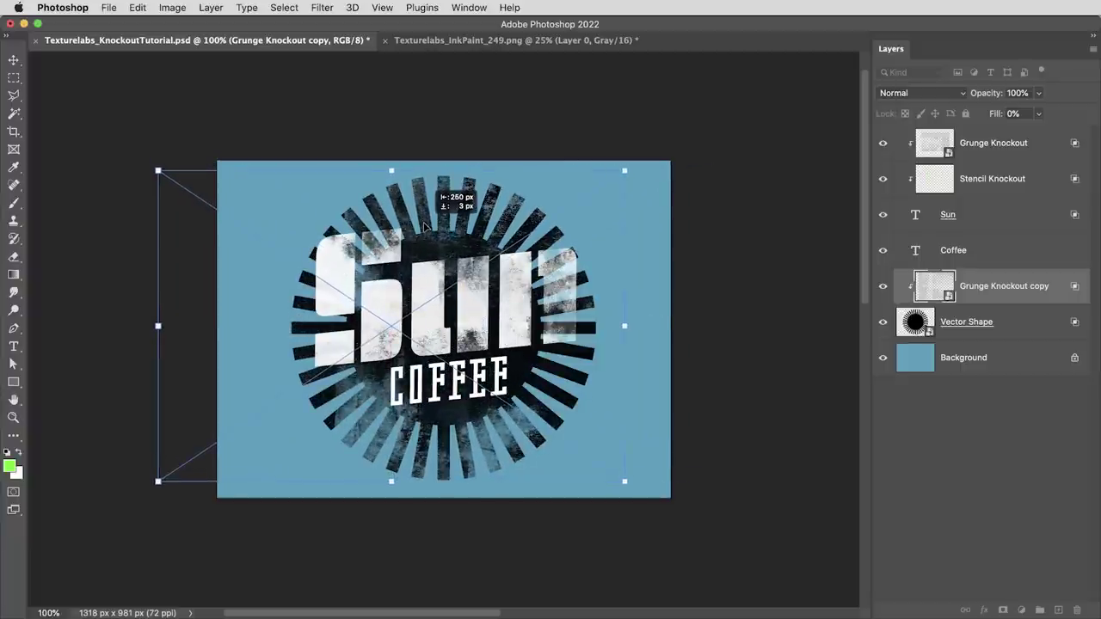
key("Return")
key("super+plus")
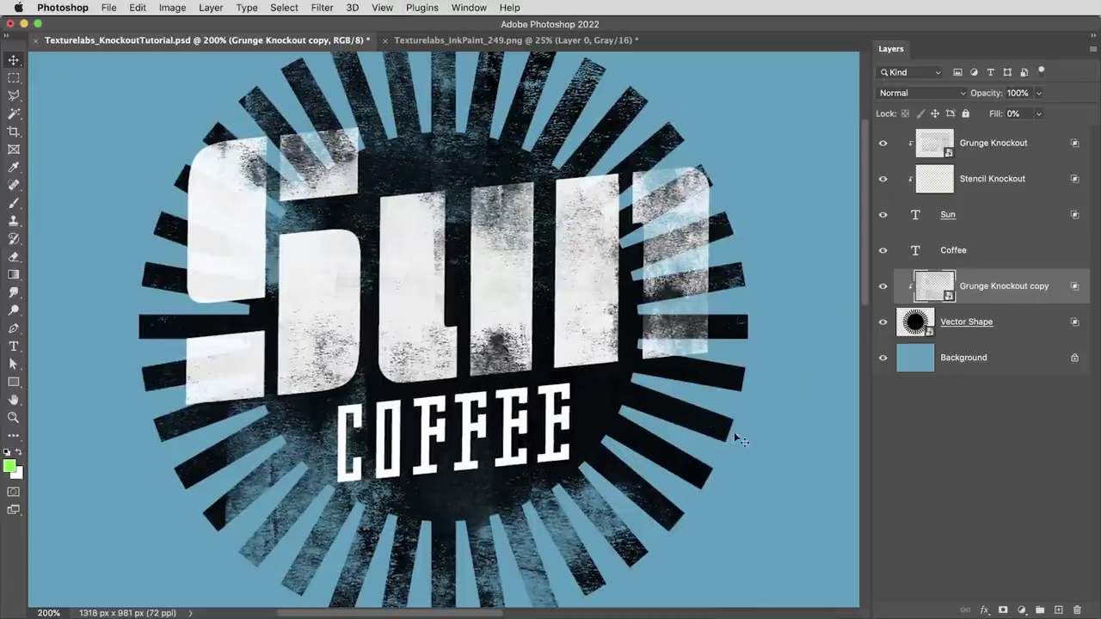
Clip Coffee into the grunge layer and give it Shallow knockout with 0% fill opacity
left_click(916, 254)
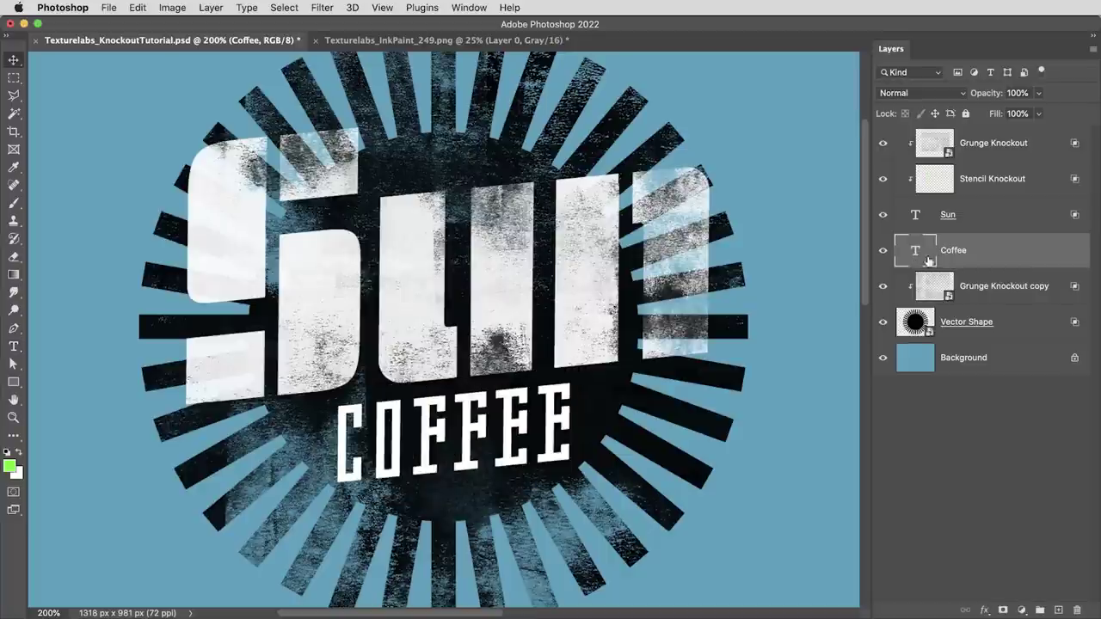
left_click_drag(919, 252, 971, 263)
left_click(972, 263, "alt")
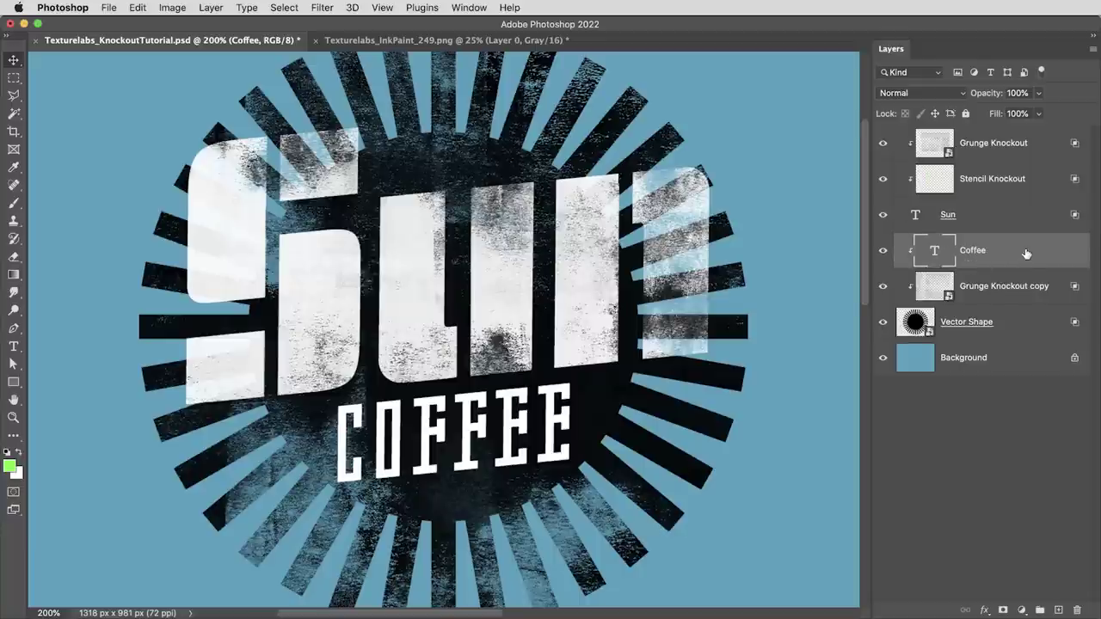
double_click(1009, 252)
left_click(365, 367)
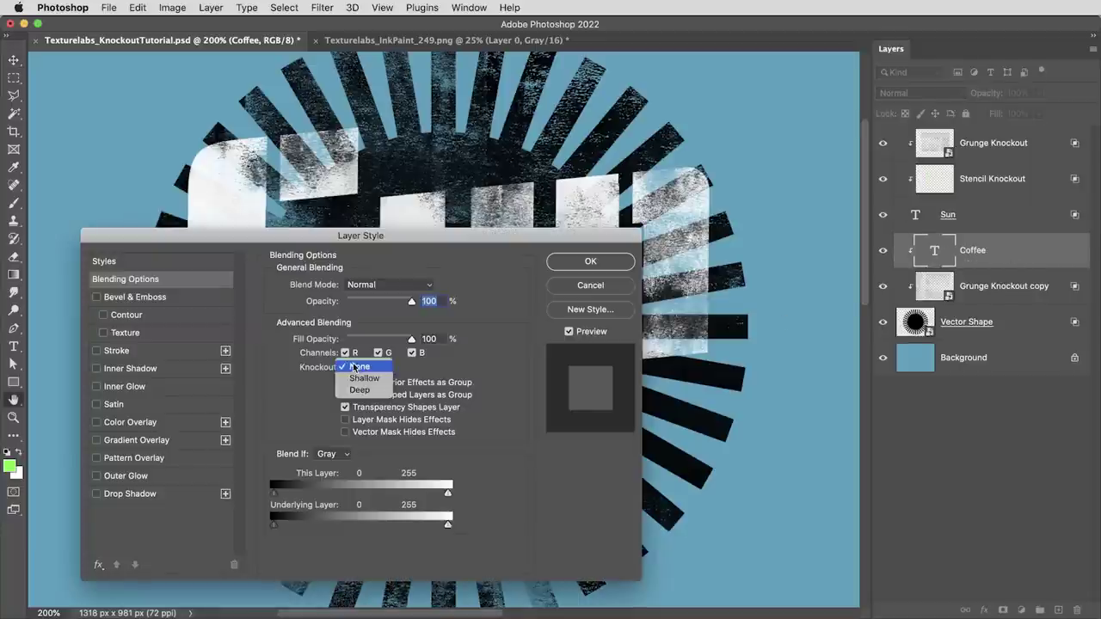
left_click(366, 383)
left_click_drag(411, 339, 307, 339)
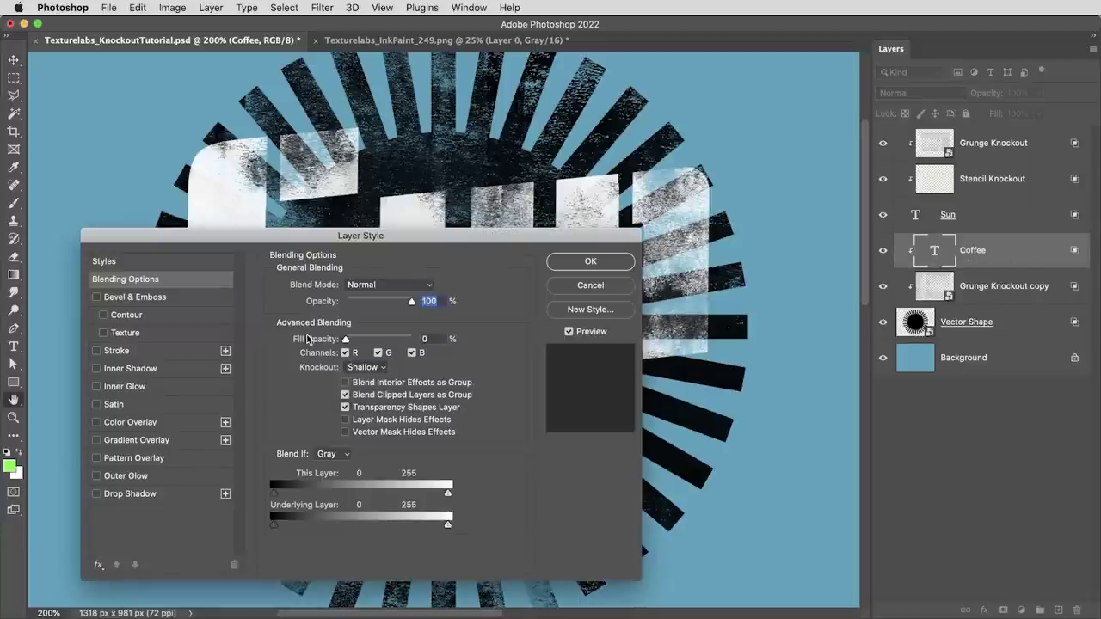
left_click(581, 262)
Fit the whole canvas in view with the Grunge Knockout copy layer selected
double_click(935, 249)
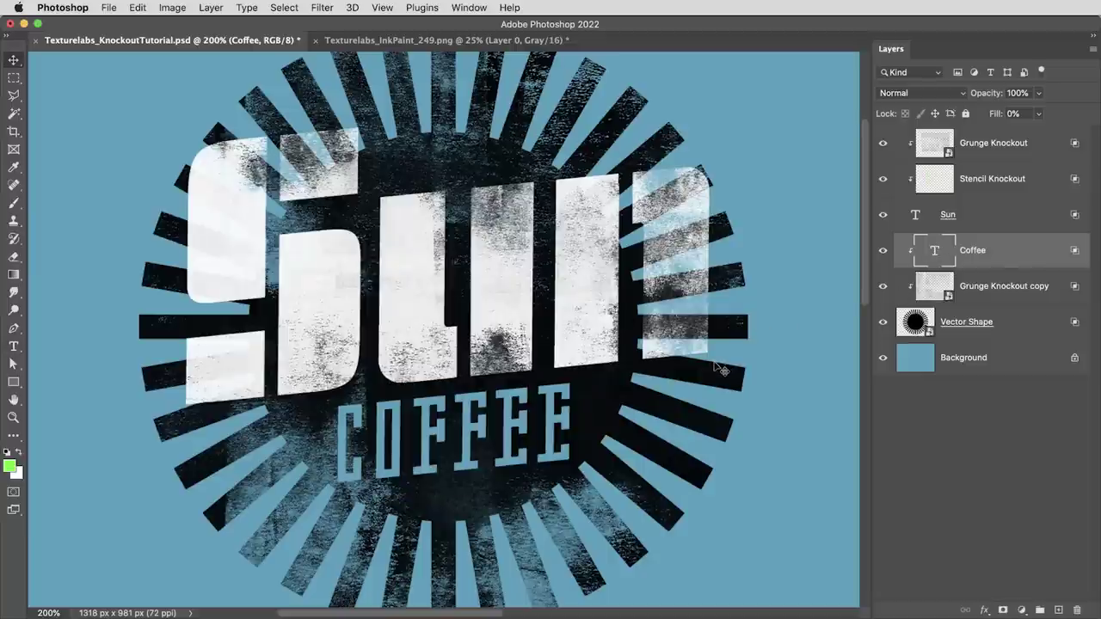
key("super+1")
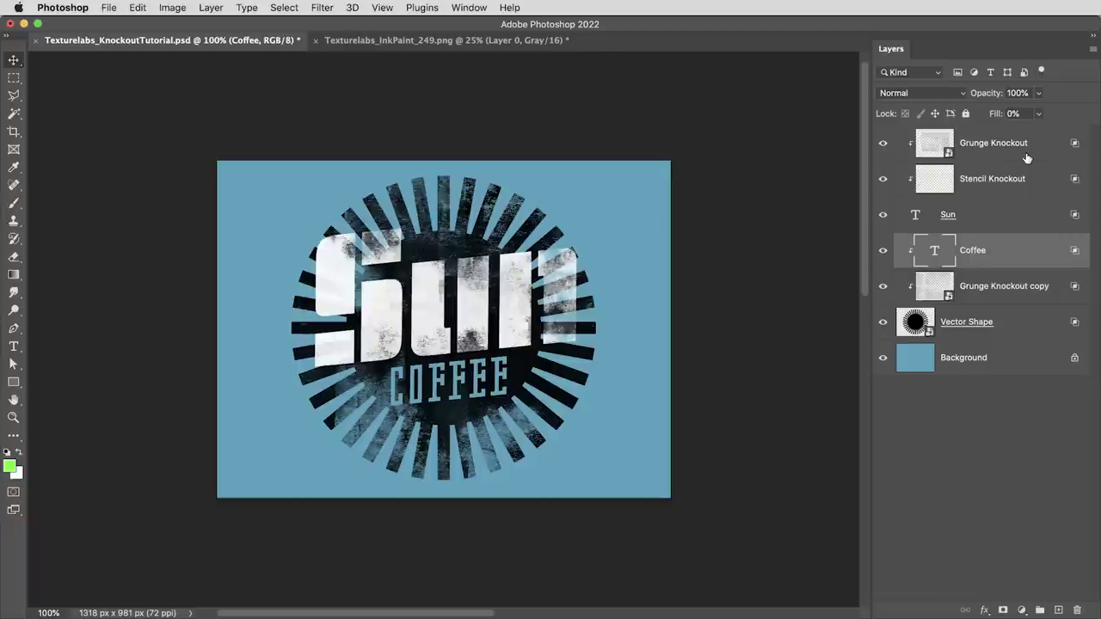
left_click(1027, 156)
left_click(1053, 286)
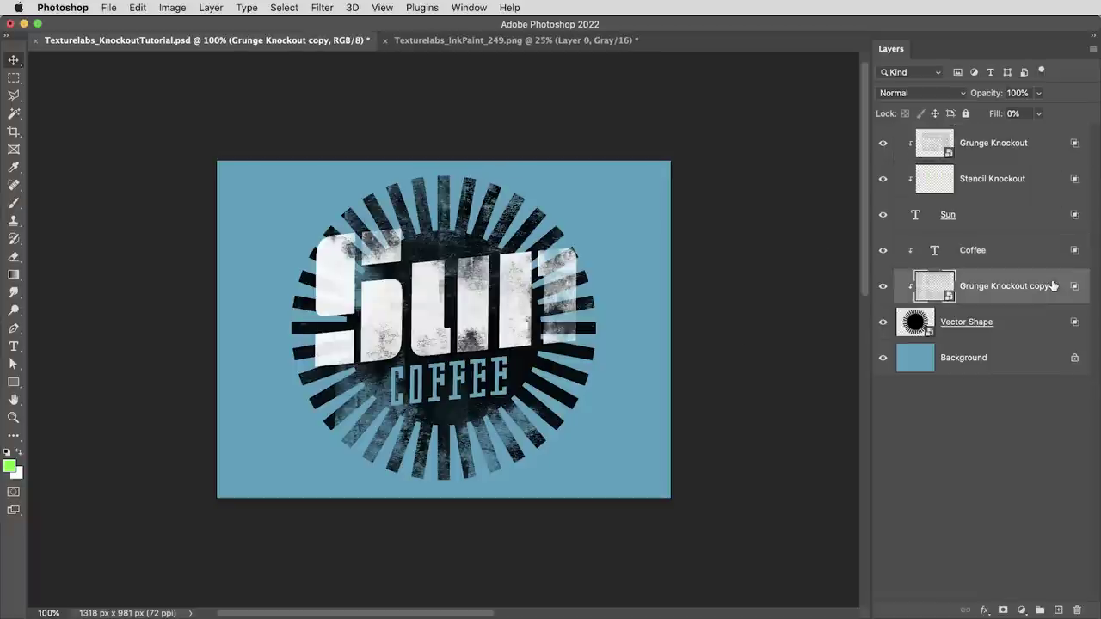
key("super+equal")
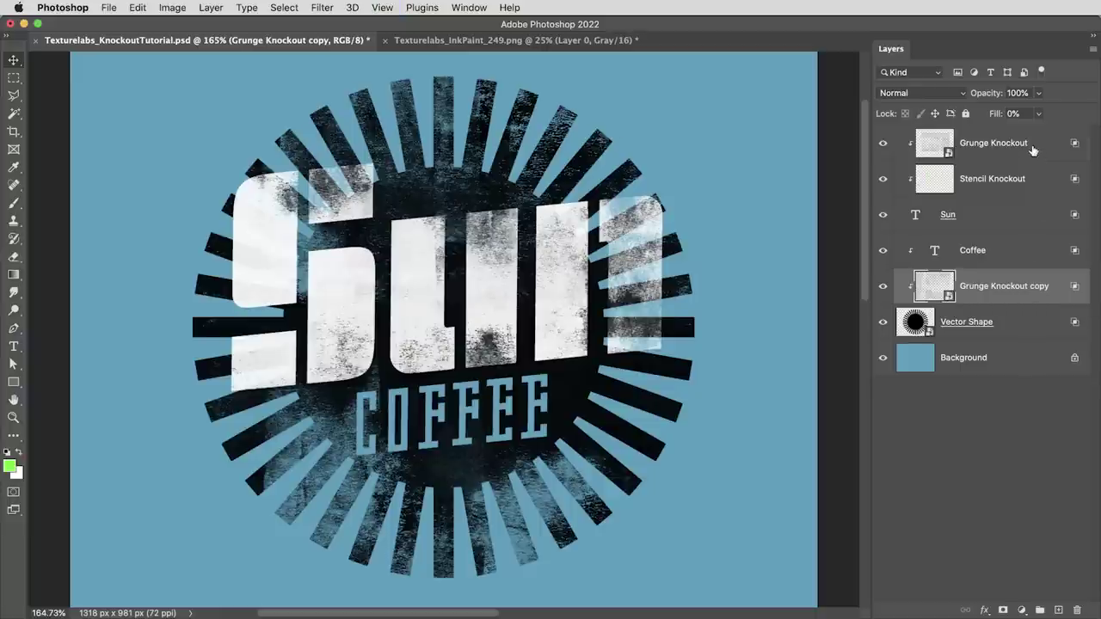
Duplicate Grunge Knockout copy to the top of the stack, shifted 21 px right and 11 px down
left_click(1033, 150)
left_click(1047, 296)
left_click_drag(1040, 283, 1039, 138)
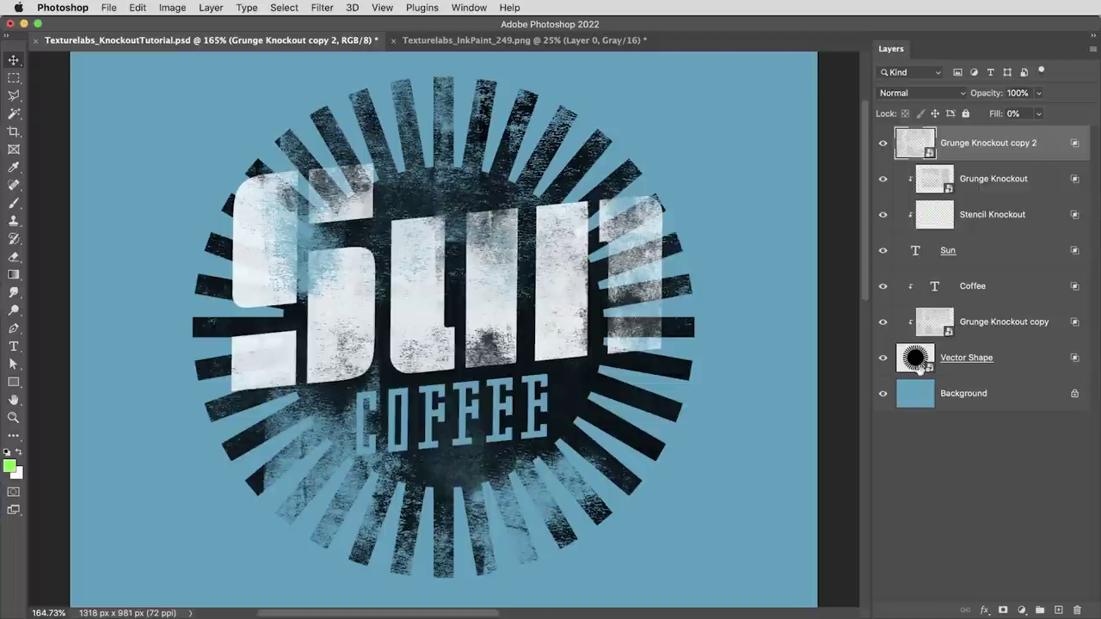
key("ctrl+t")
left_click_drag(619, 117, 580, 146)
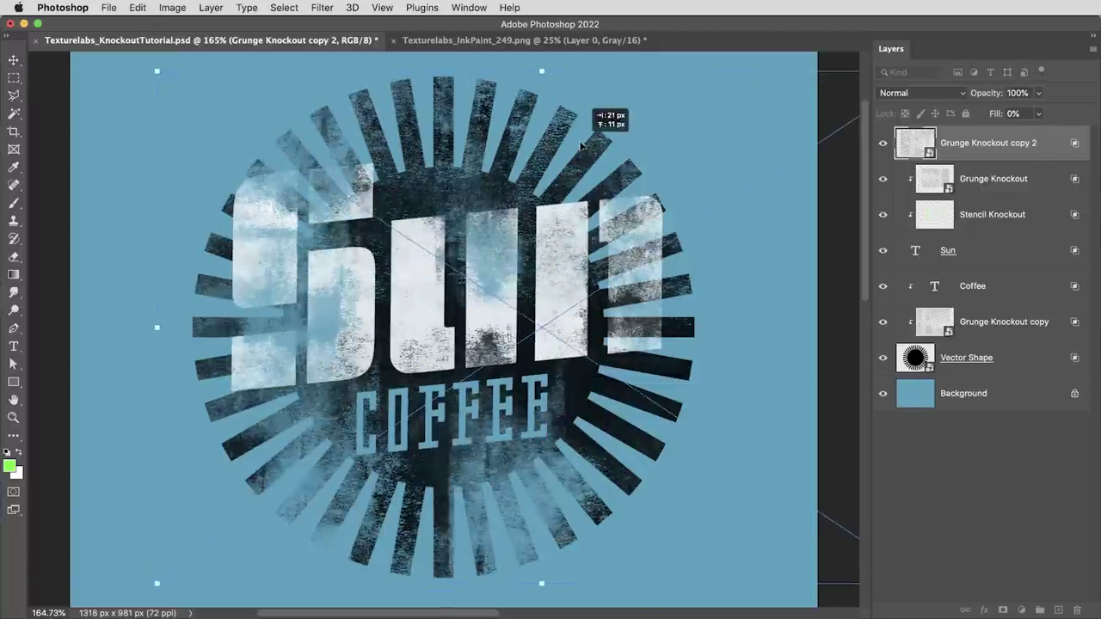
key("Return")
key("z")
left_click_drag(336, 251, 783, 293)
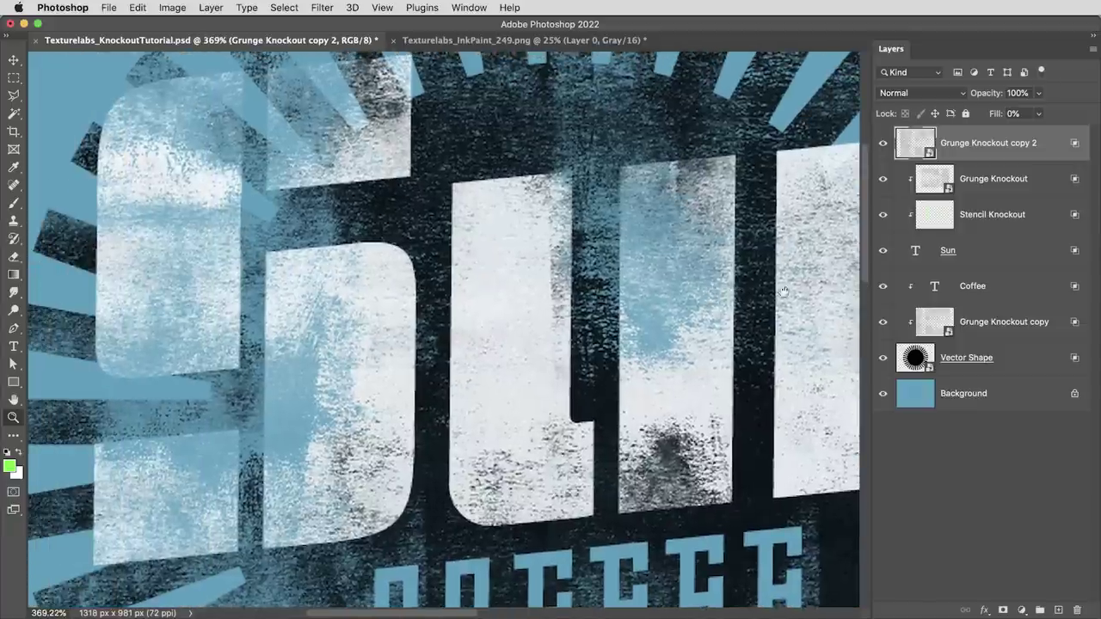
Toggle each grunge layer's visibility to compare its effect on the letters
left_click(884, 180)
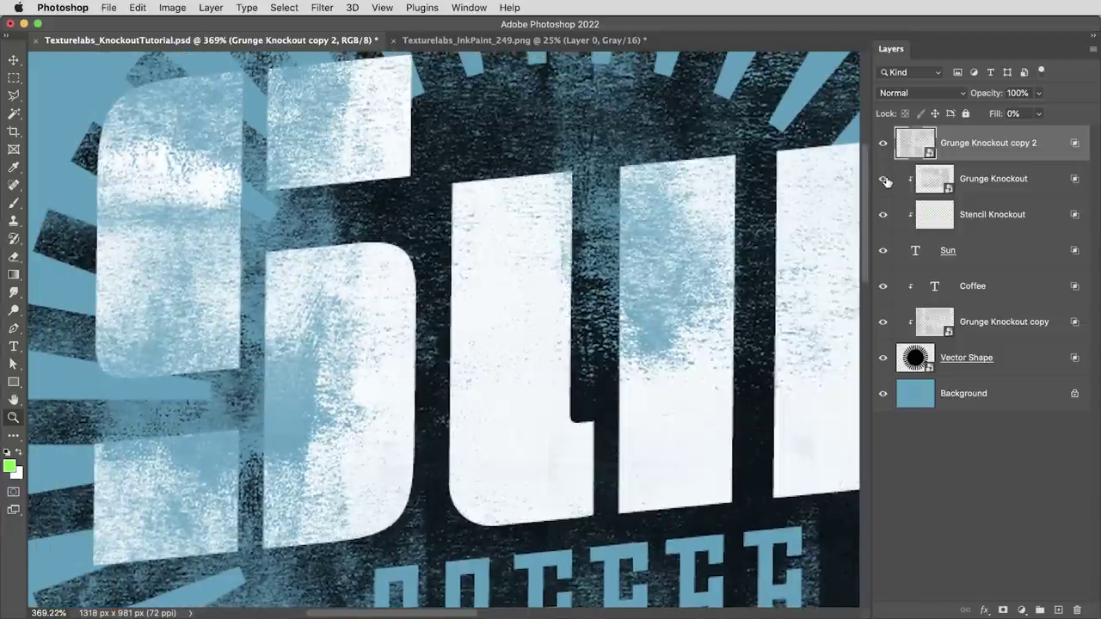
left_click(886, 180)
left_click(882, 323)
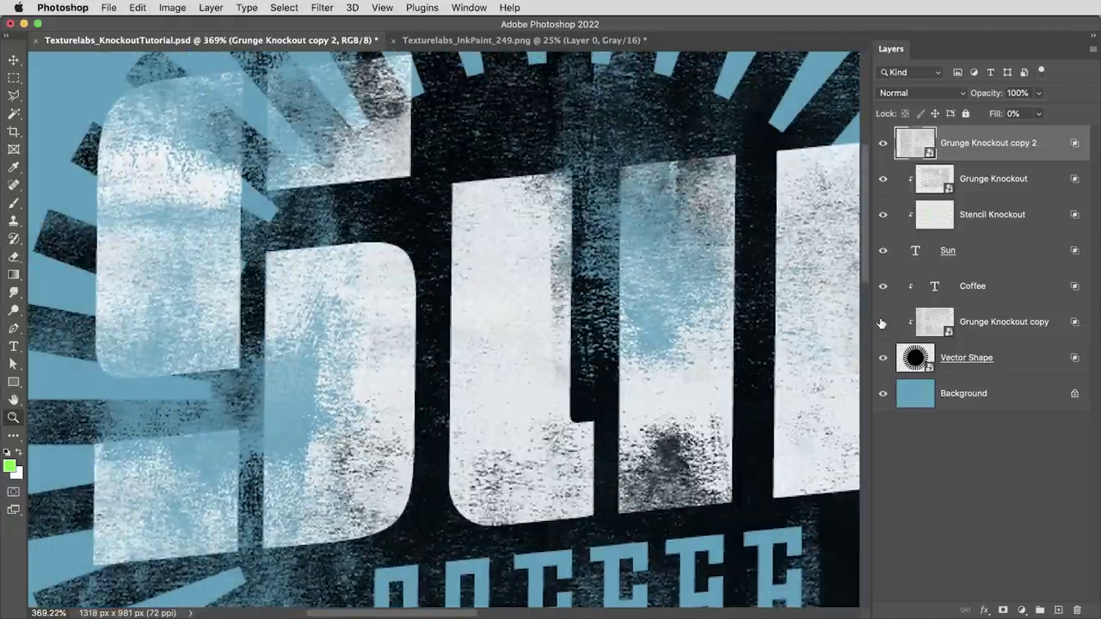
left_click(881, 323)
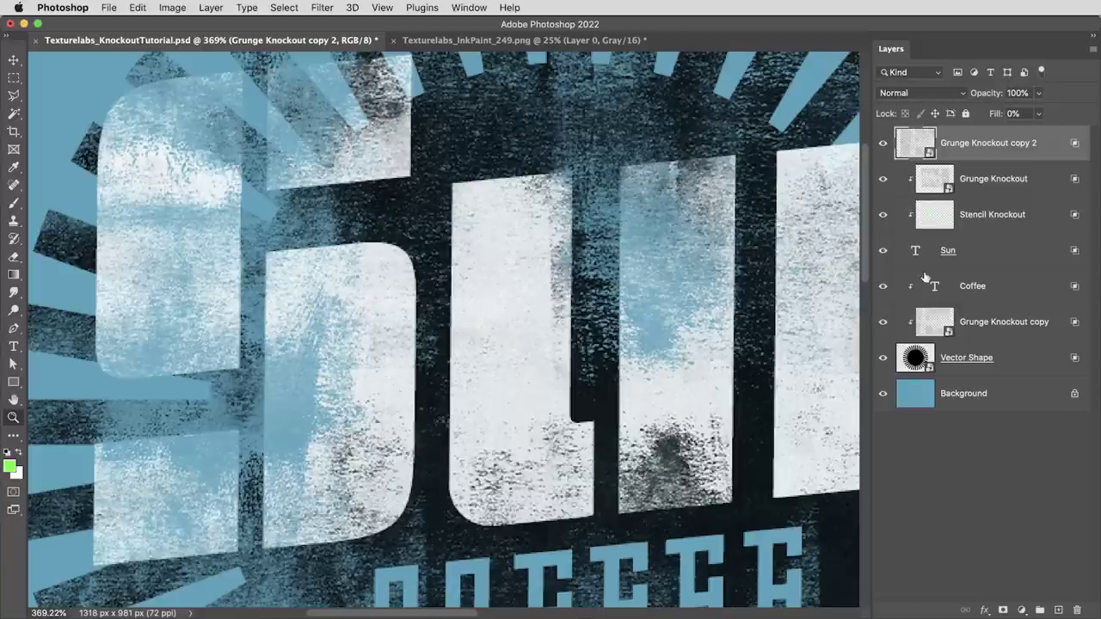
left_click(883, 144)
left_click(883, 145)
key("super+0")
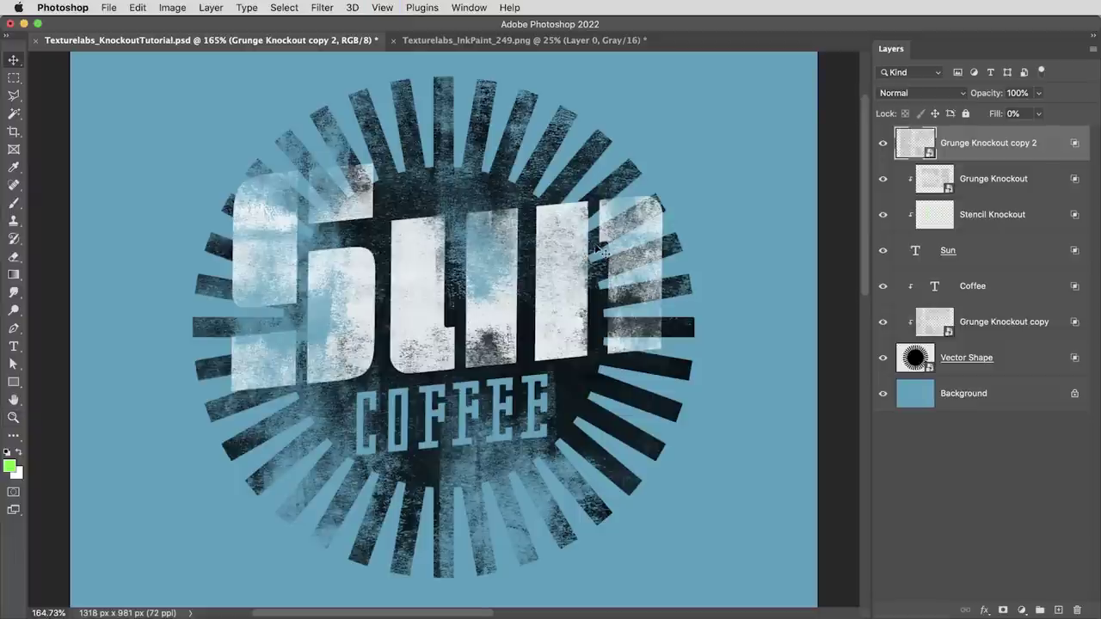
Move both grunge textures upward, then resize and reposition the Grunge Knockout copy texture
left_click(1037, 185)
left_click(1049, 318, "super")
left_click_drag(592, 334, 594, 284)
left_click(931, 334)
key("super+t")
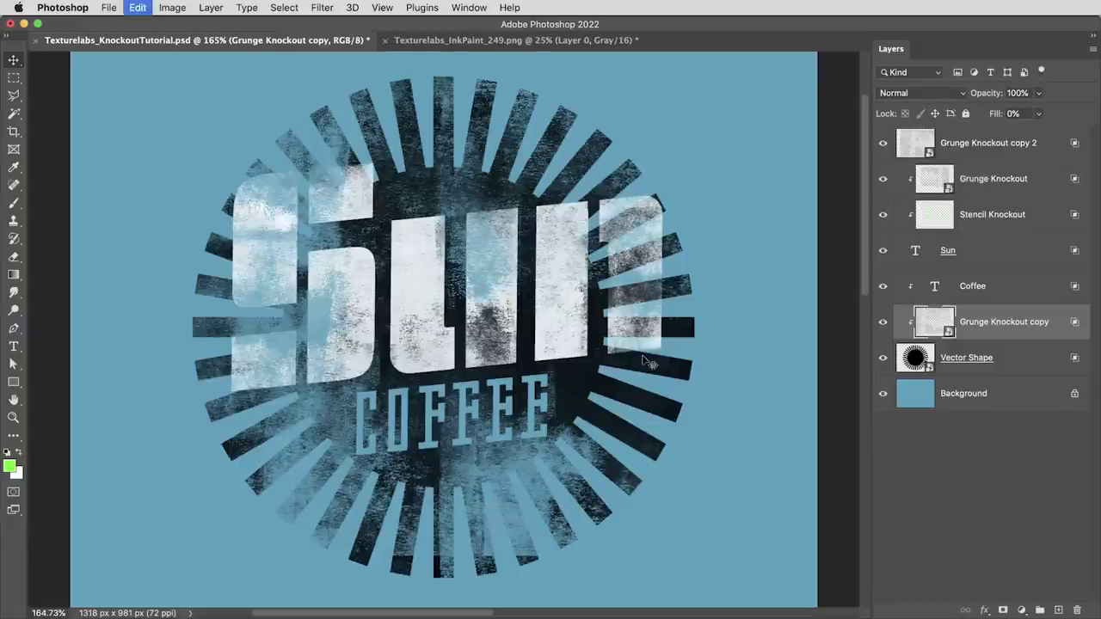
left_click_drag(357, 555, 525, 383)
key("Return")
Shift the Grunge Knockout texture within the letters and compare with Stencil Knockout hidden
left_click(955, 188)
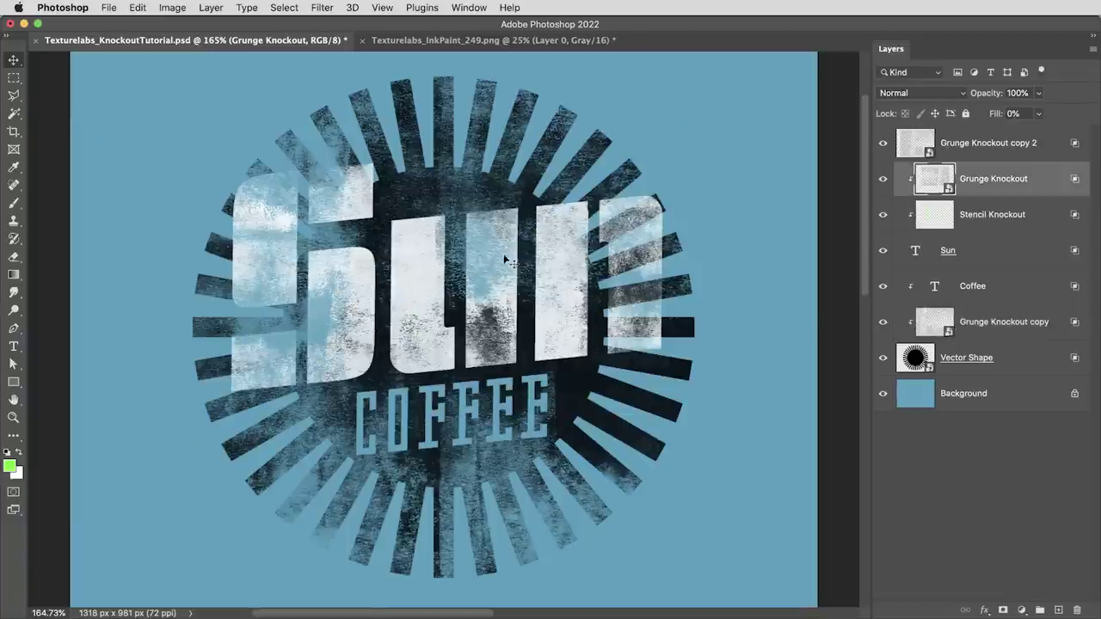
left_click_drag(508, 258, 590, 234)
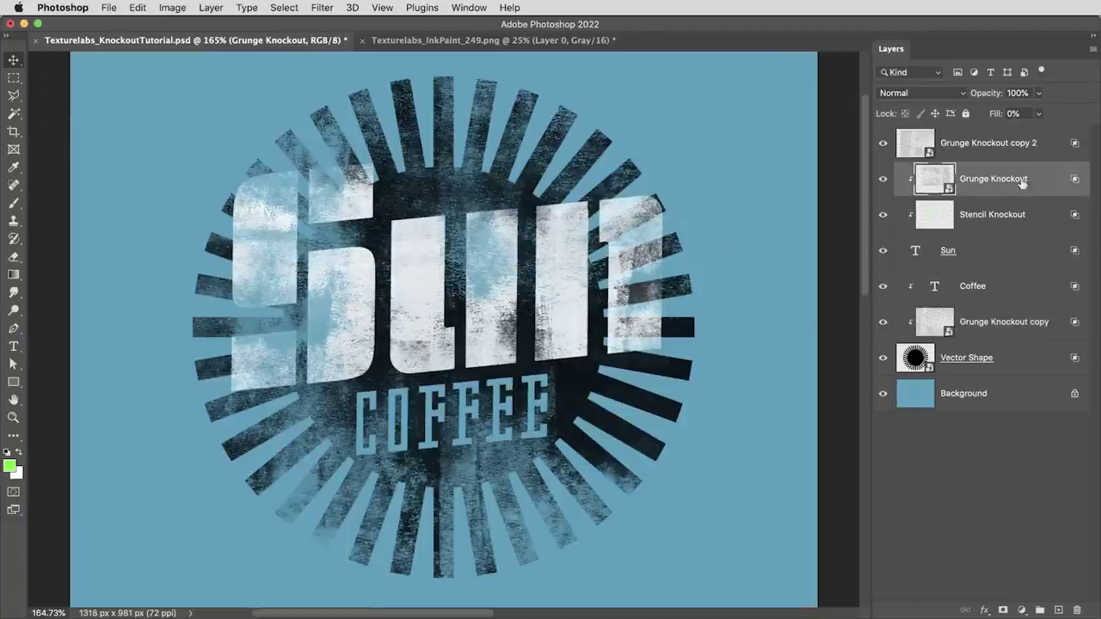
left_click(1042, 222)
left_click(878, 215)
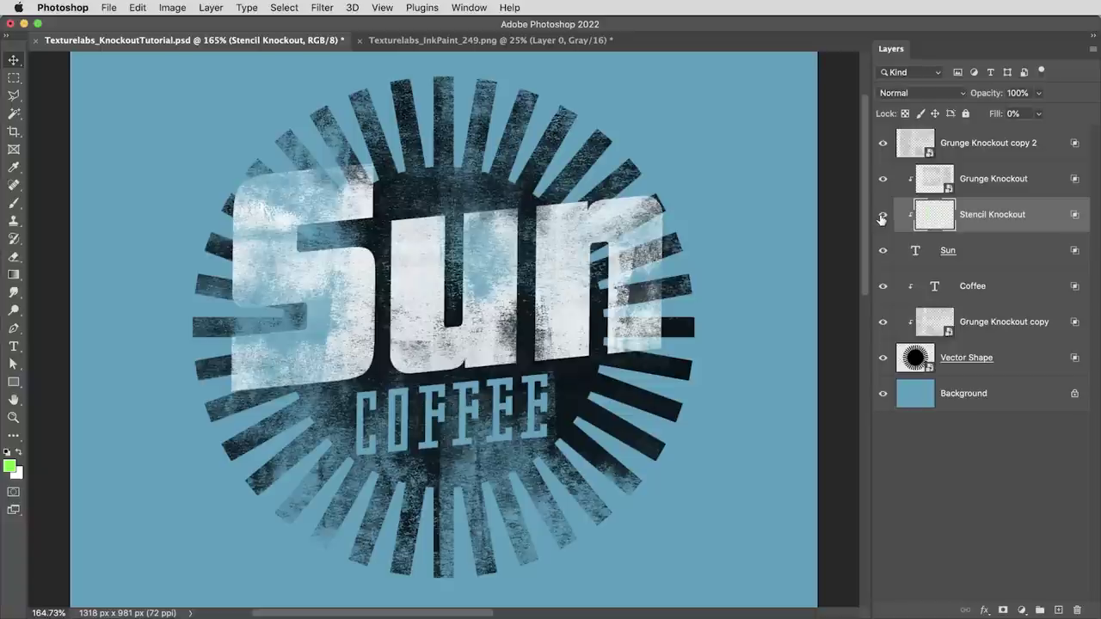
left_click(878, 216)
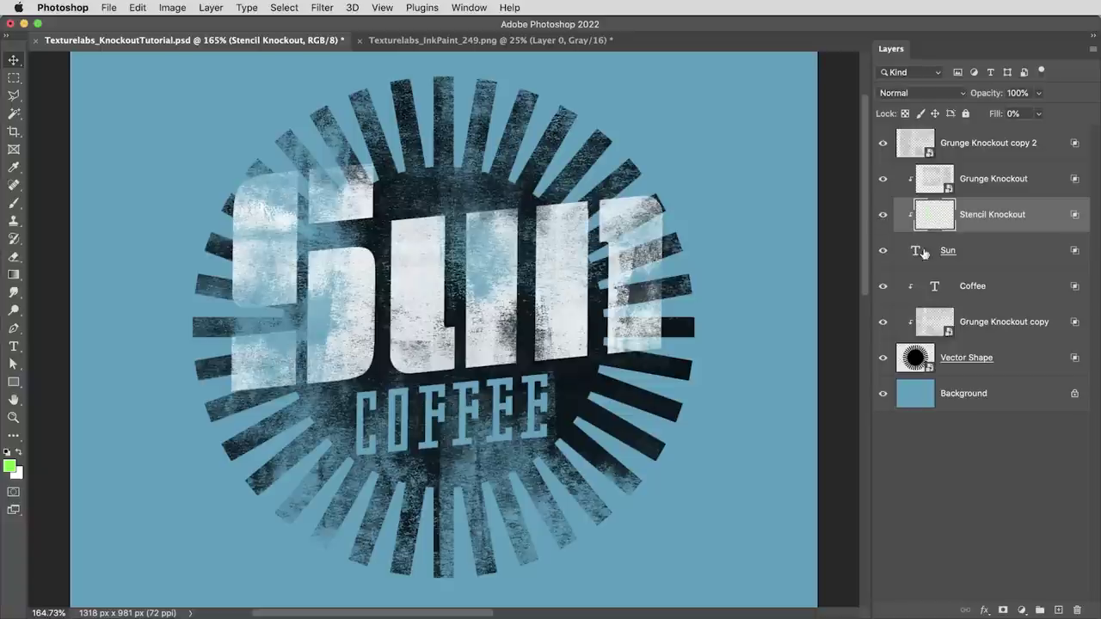
Replace Stencil Knockout with Texturelabs_Vector_328.eps placed and clipped into the Sun text
key("BackSpace")
key("super+Tab")
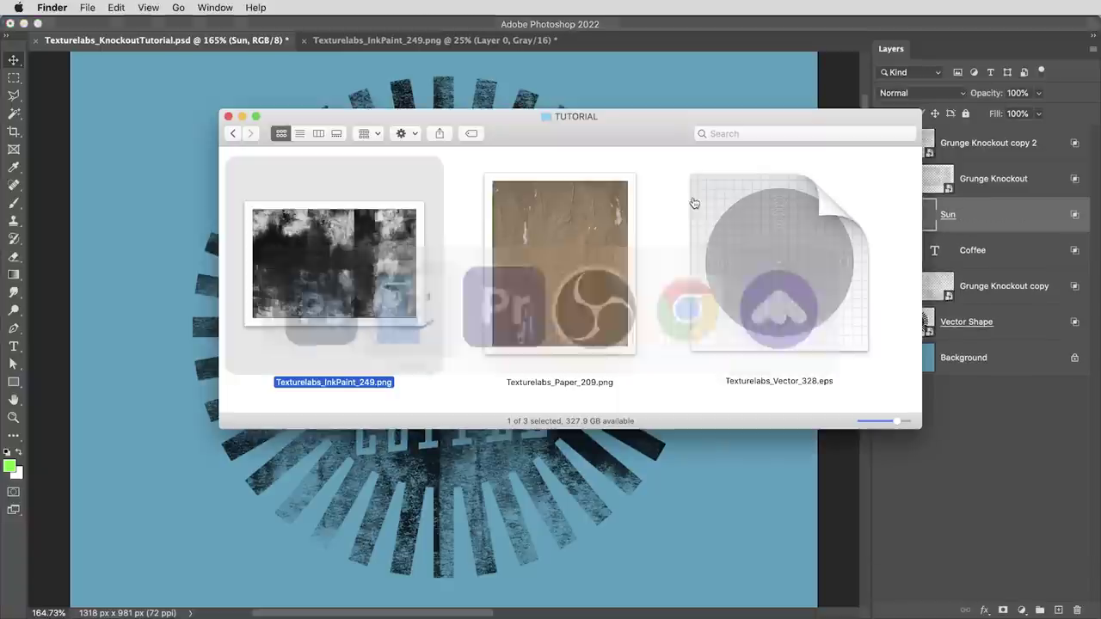
left_click_drag(768, 283, 649, 389)
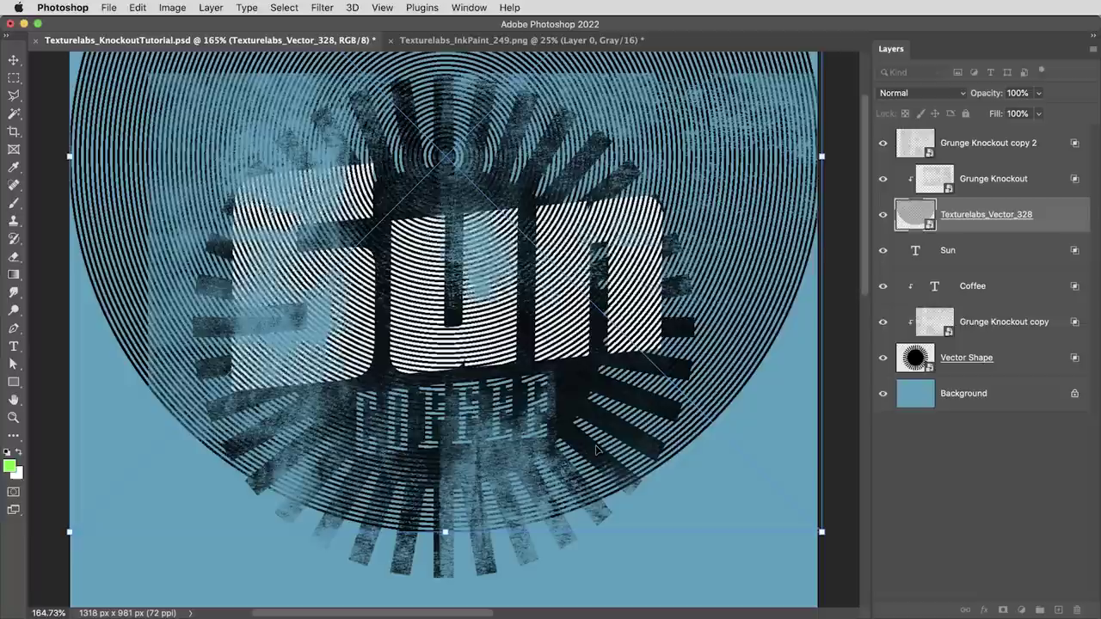
key("Return")
left_click(988, 232, "alt")
Give the line pattern layer Shallow knockout and 0% fill opacity
double_click(1032, 227)
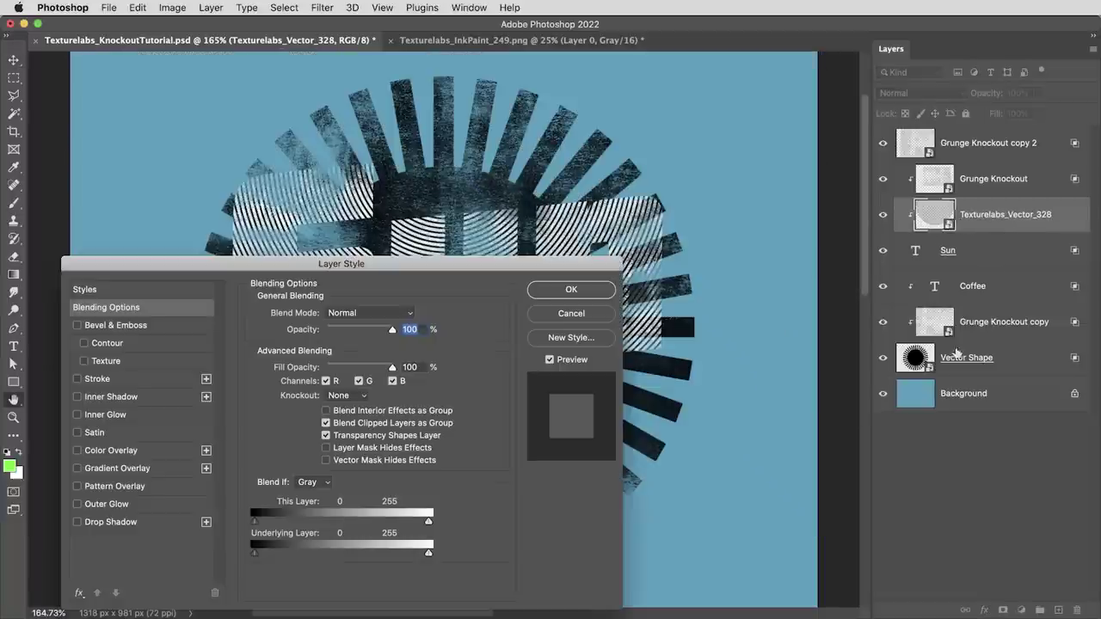
left_click(348, 396)
left_click(343, 409)
left_click_drag(294, 367, 268, 367)
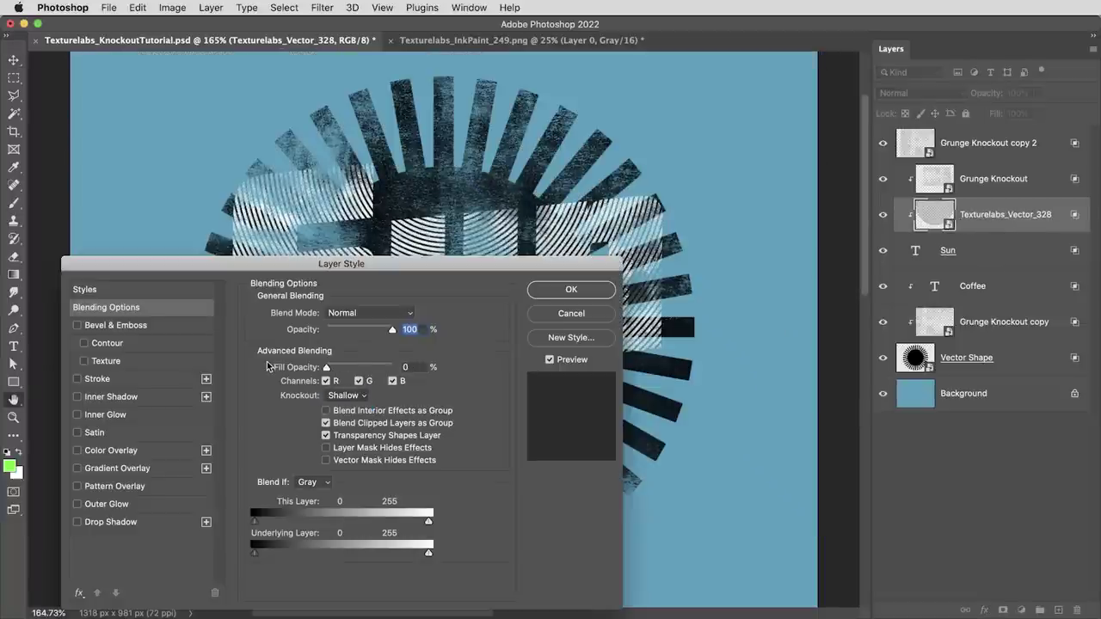
key("Return")
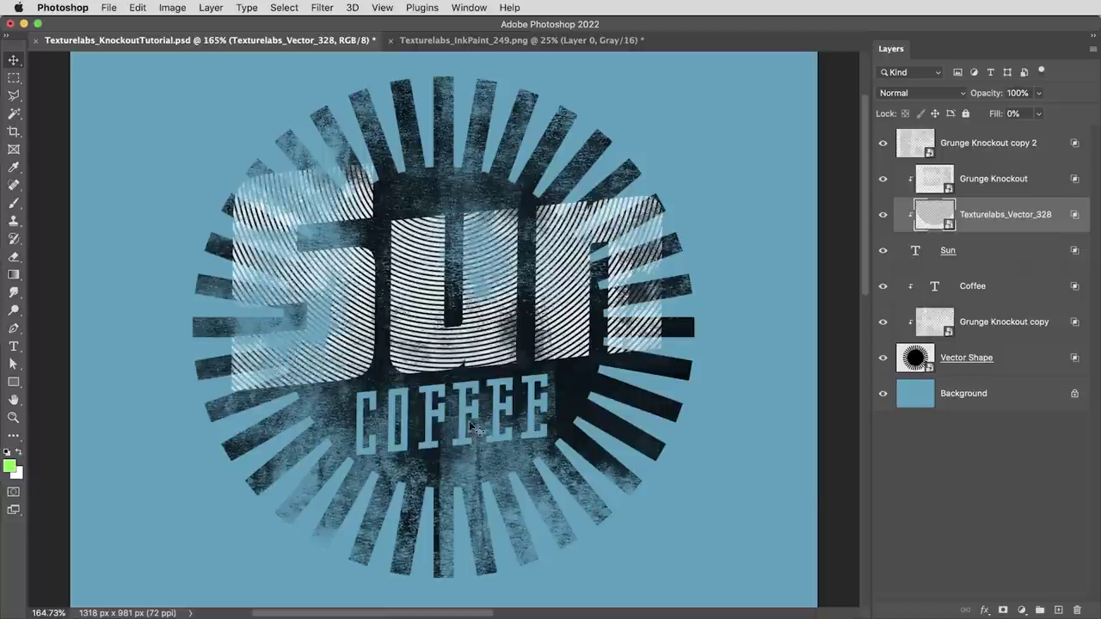
left_click(882, 214)
left_click(882, 214)
Rotate Grunge Knockout copy 2 about 90° and reposition it over the logo
left_click(925, 182)
left_click(882, 179)
left_click(883, 179)
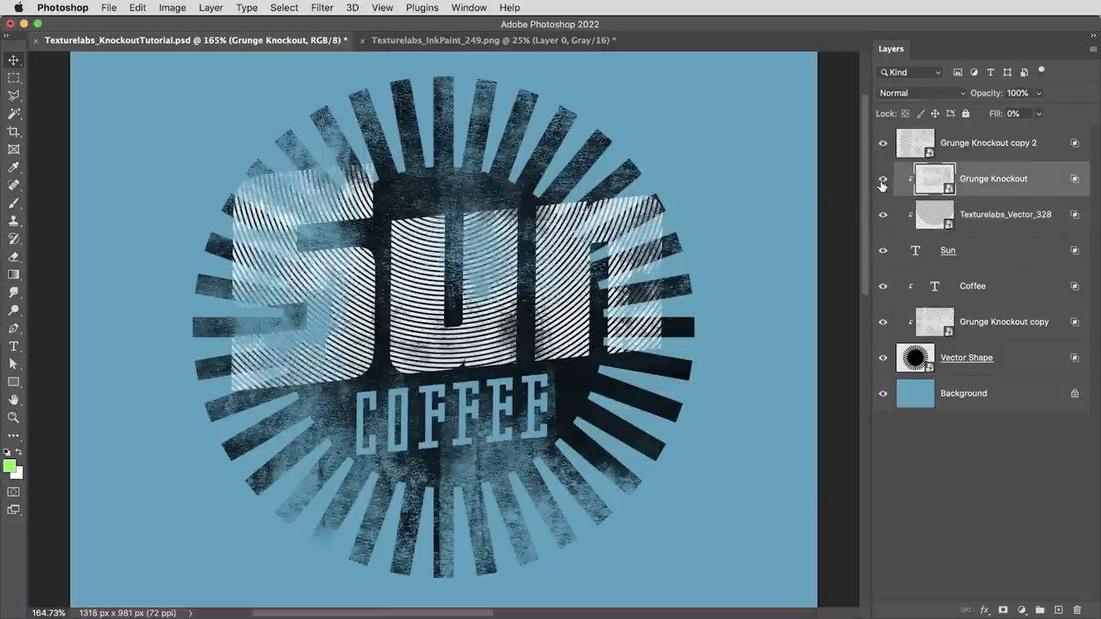
left_click(916, 144)
key("ctrl+t")
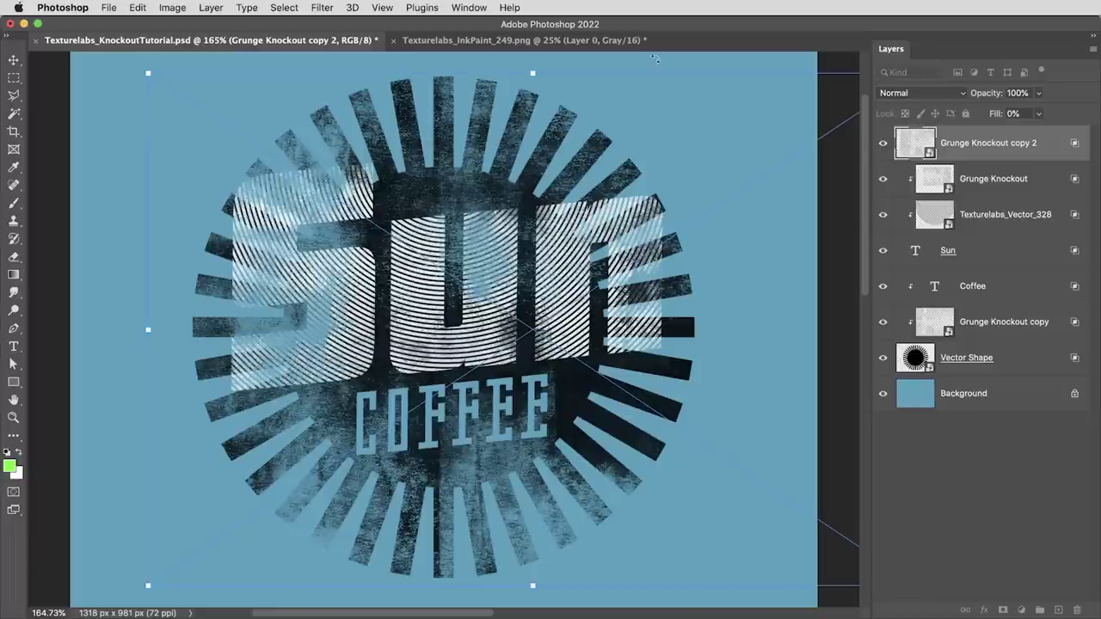
left_click_drag(654, 57, 795, 404)
left_click_drag(279, 328, 275, 285)
Place Texturelabs_Paper_209 scaled over the canvas and select the logo layers
left_click(936, 397)
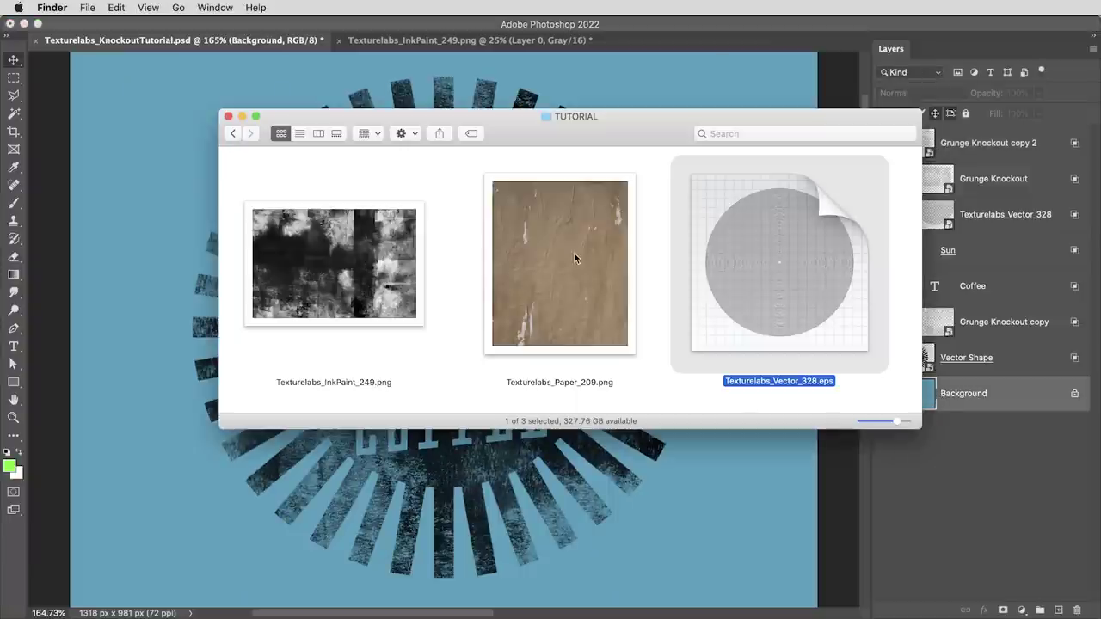
left_click_drag(574, 254, 507, 504)
left_click_drag(671, 329, 839, 302)
left_click_drag(695, 361, 643, 292)
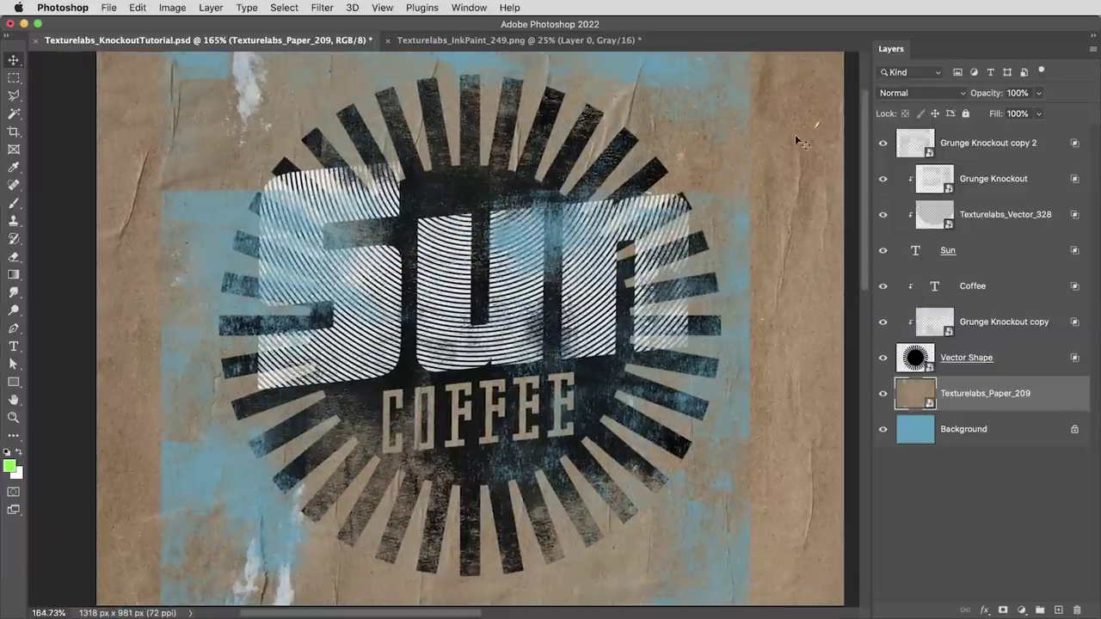
left_click_drag(984, 143, 969, 381)
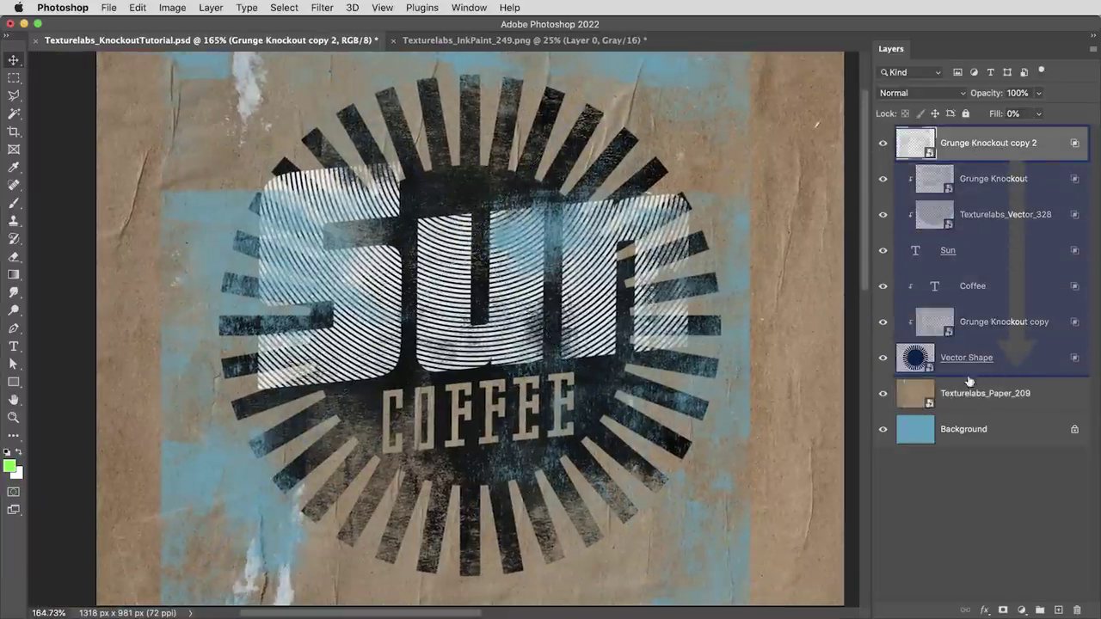
left_click(1037, 364, "shift")
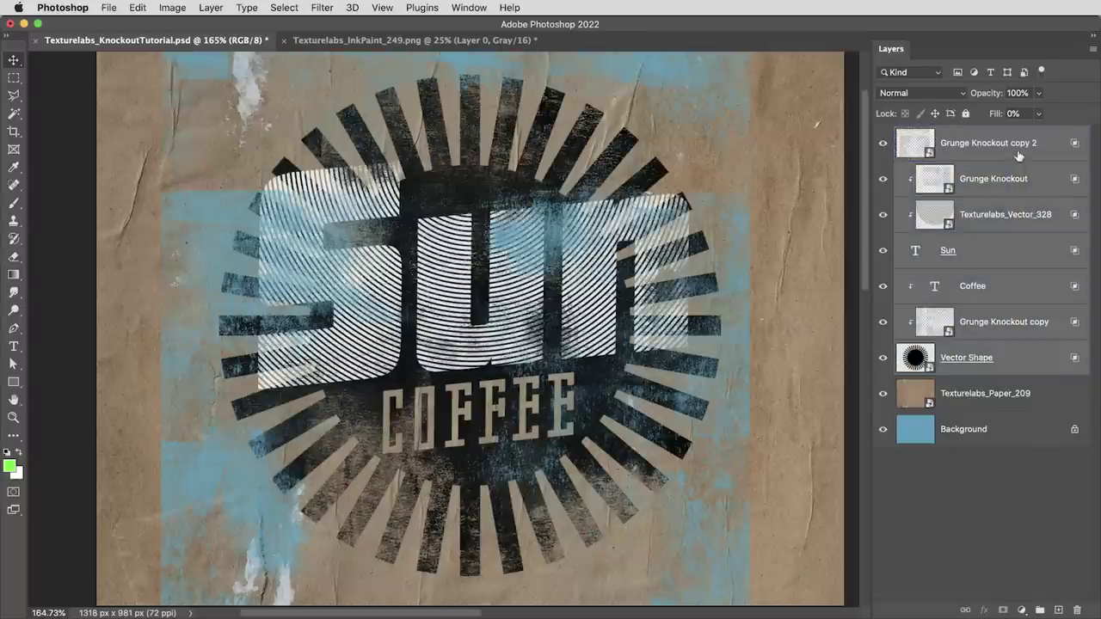
Group the logo layers into Group 1 and rearrange Grunge Knockout copy 2 inside it
key("super+g")
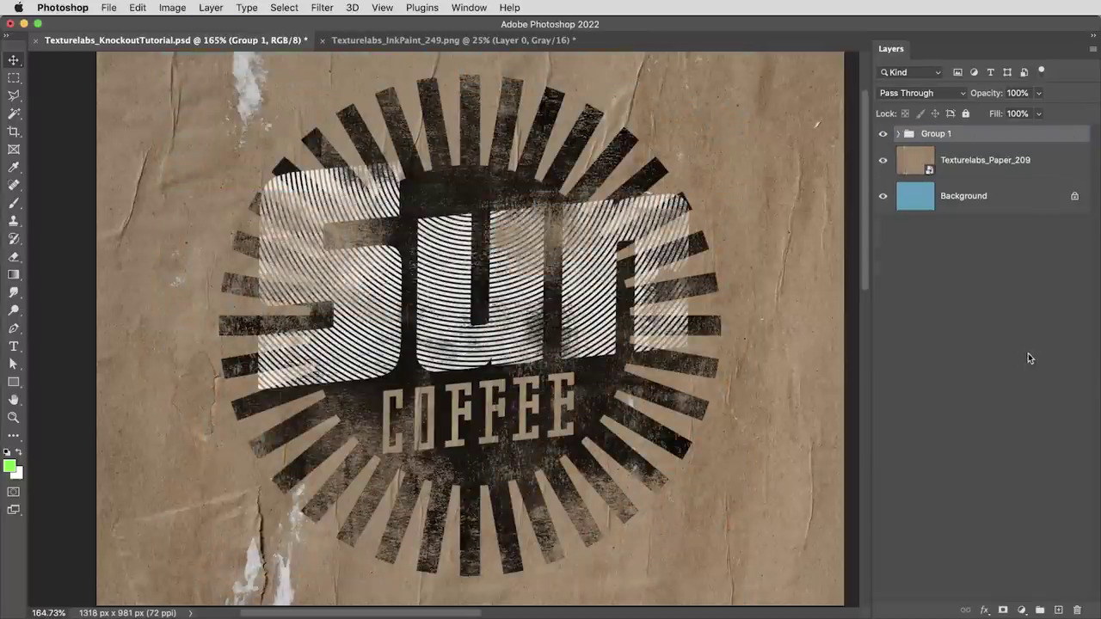
left_click(898, 133)
left_click(967, 160)
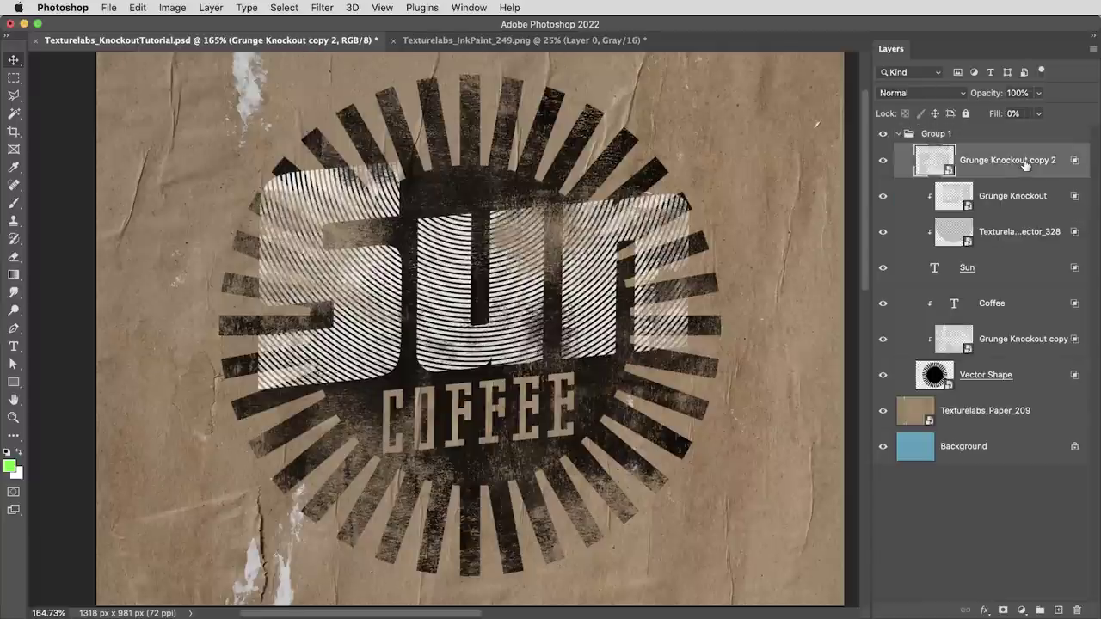
left_click_drag(968, 160, 1000, 364)
mouse_move(1035, 402)
left_mouse_down()
mouse_move(1000, 395)
mouse_move(1047, 397)
left_mouse_up()
Set Group 1's Blend If Underlying Layer to 141/255
left_click(989, 134)
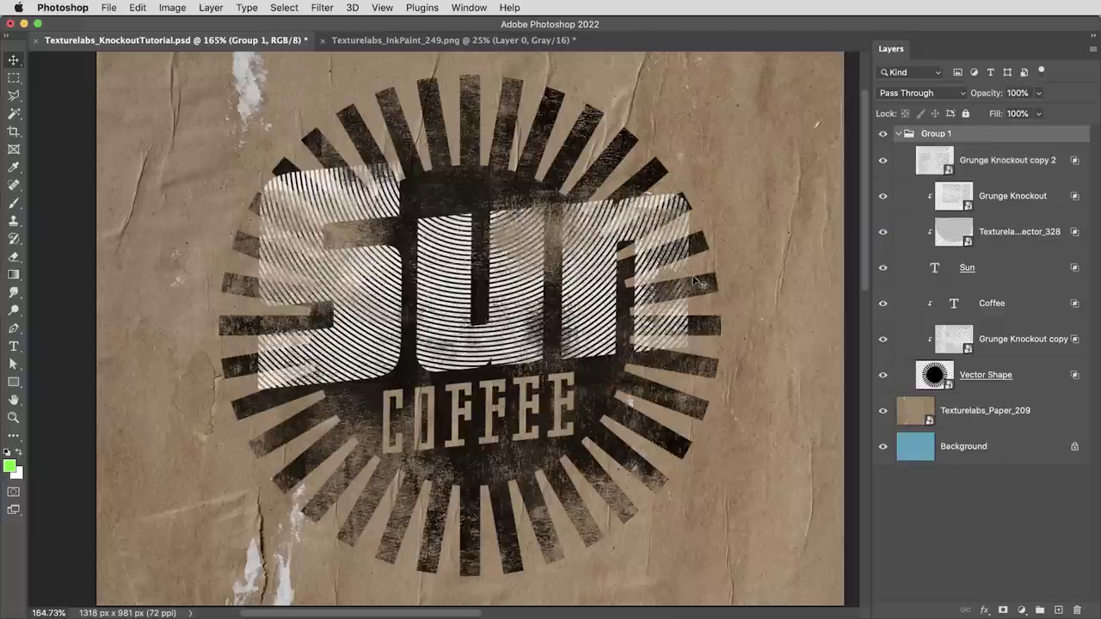
scroll(701, 269, "right", 2)
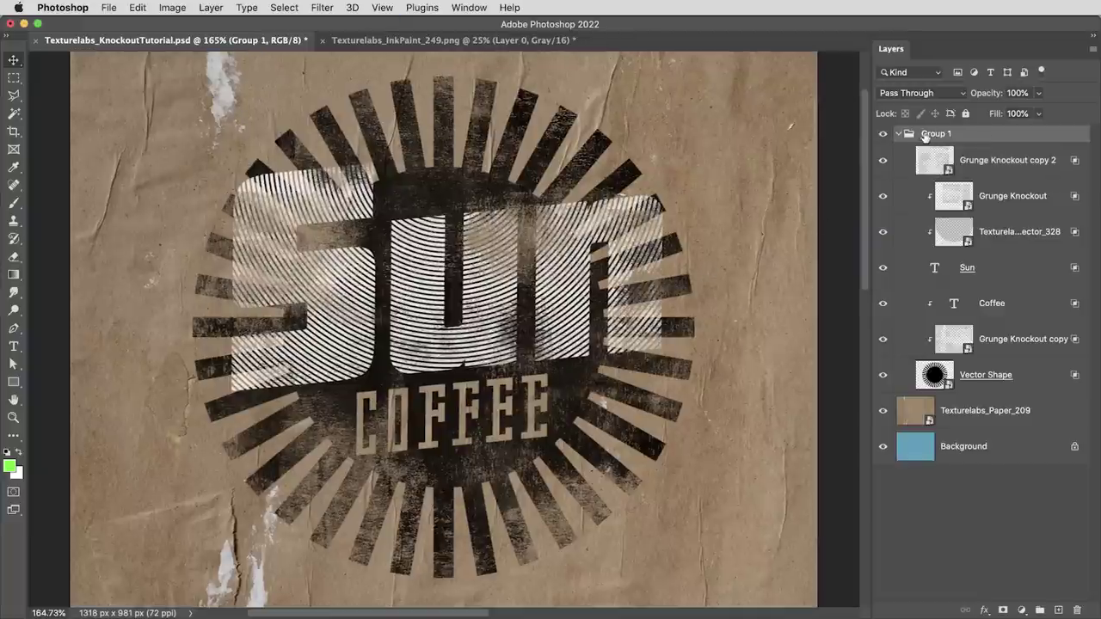
double_click(994, 135)
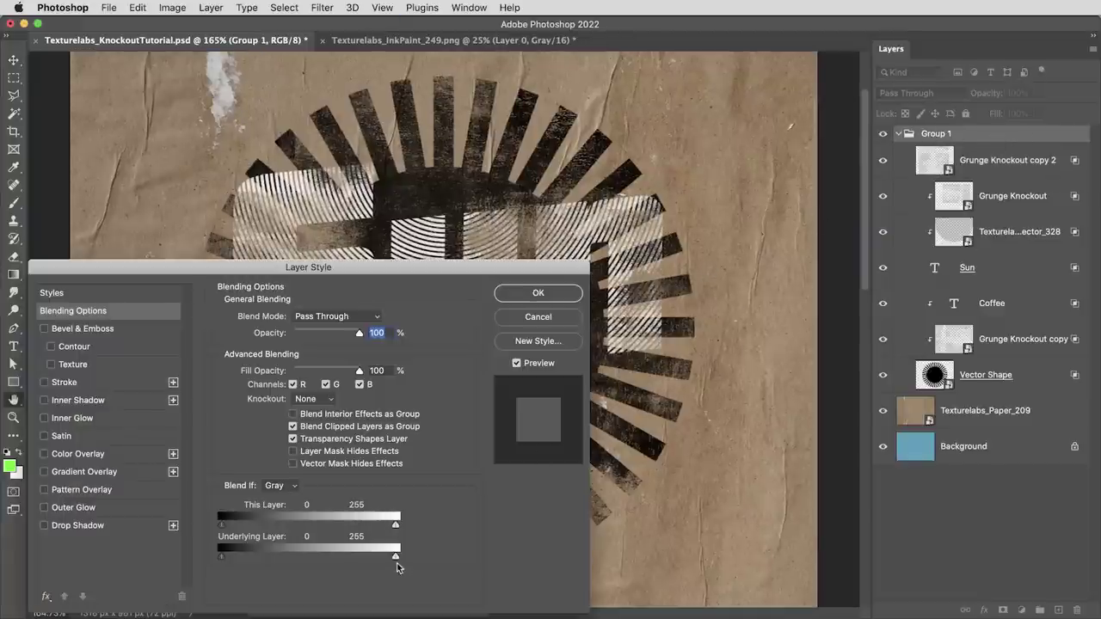
left_click_drag(396, 563, 449, 562)
left_click_drag(222, 557, 318, 559)
left_click(536, 364)
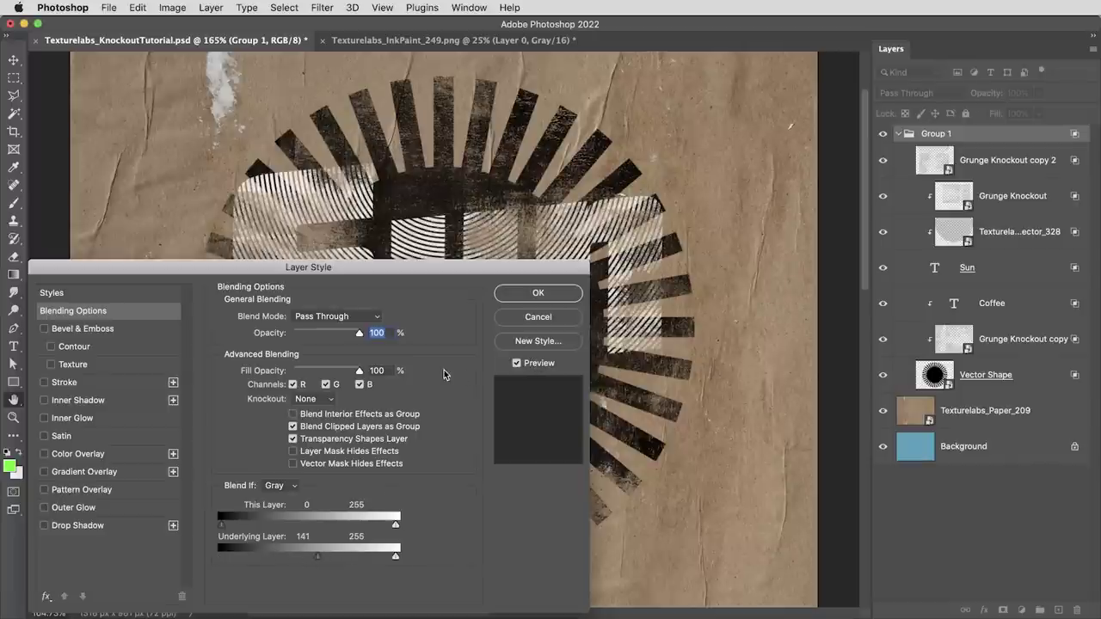
left_click(545, 318)
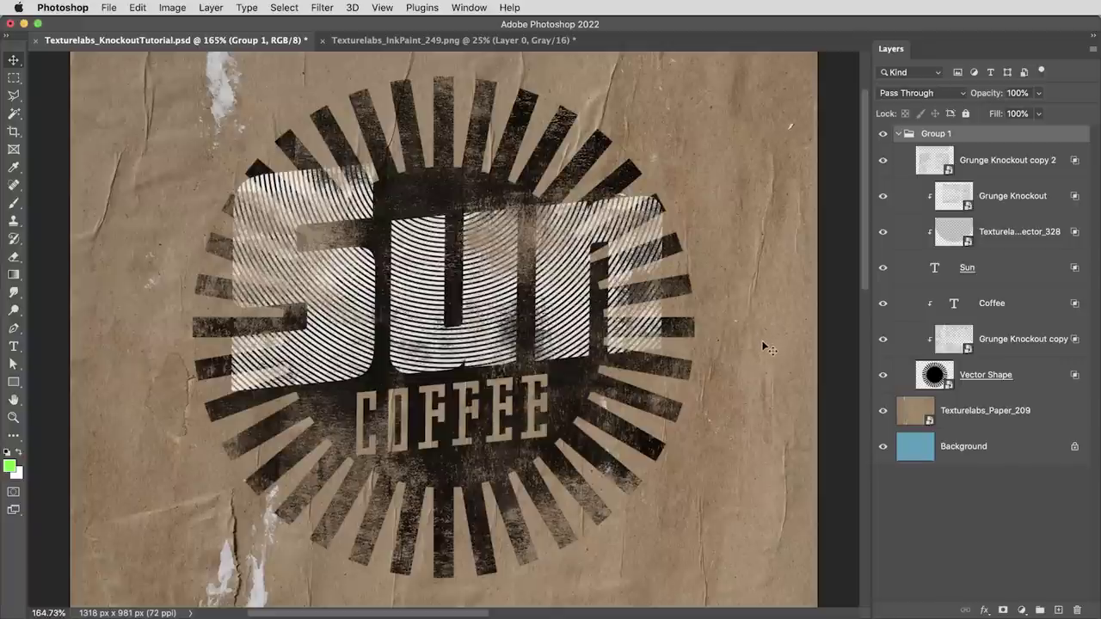
Duplicate the Texturelabs_Paper_209 layer and move the copy to the top
left_click(1049, 418)
key("super+j")
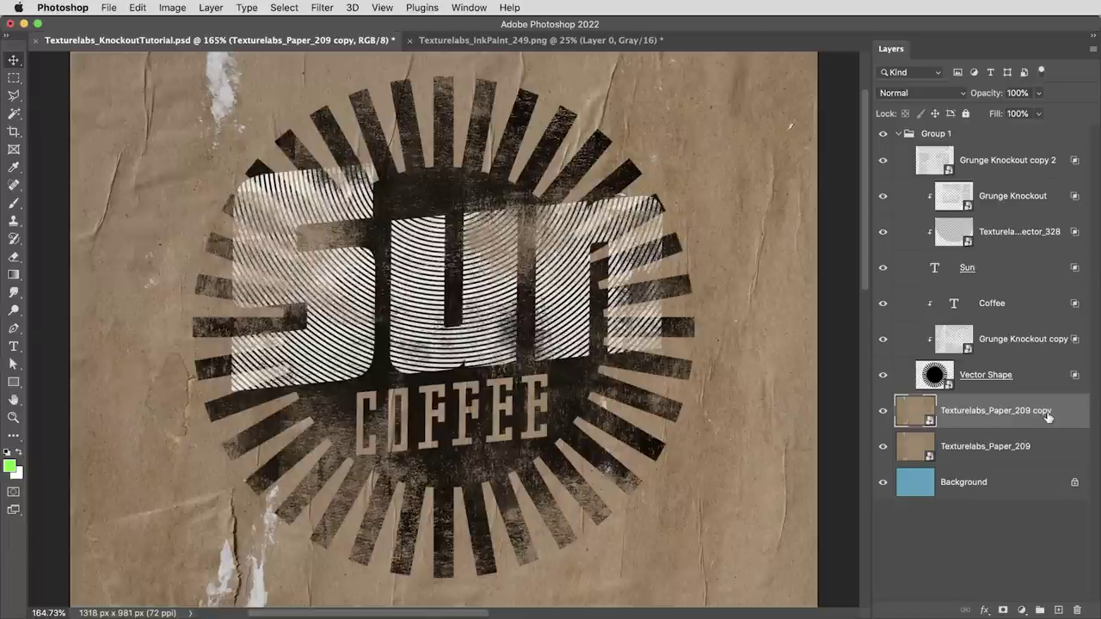
key("super+shift+bracketright")
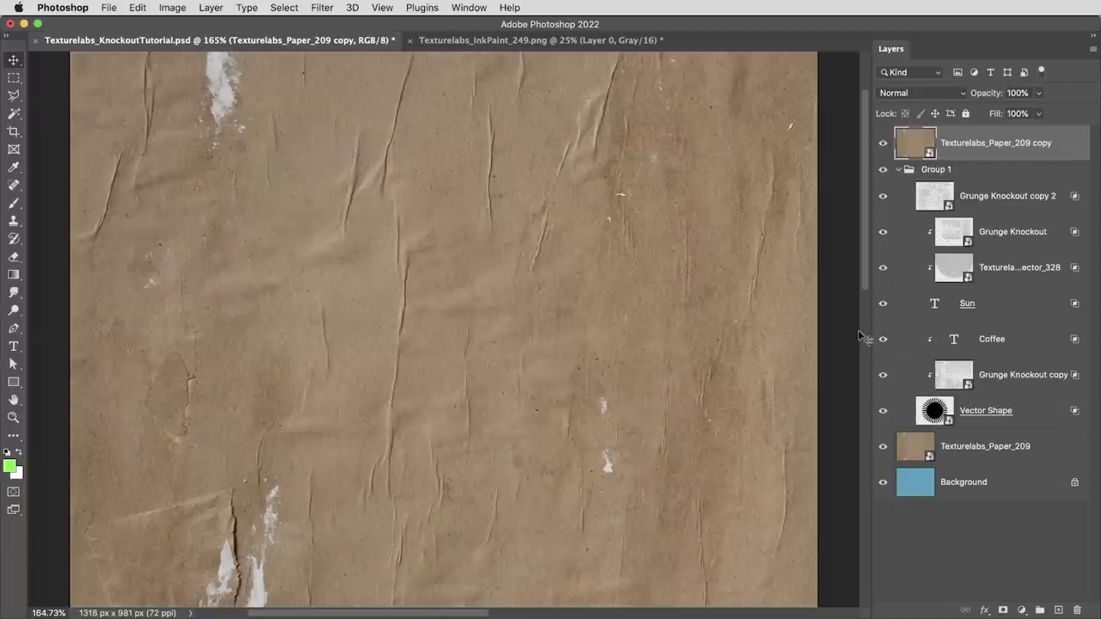
Apply a 37.4 px High Pass filter to the paper copy and set it to Hard Light
left_click(321, 7)
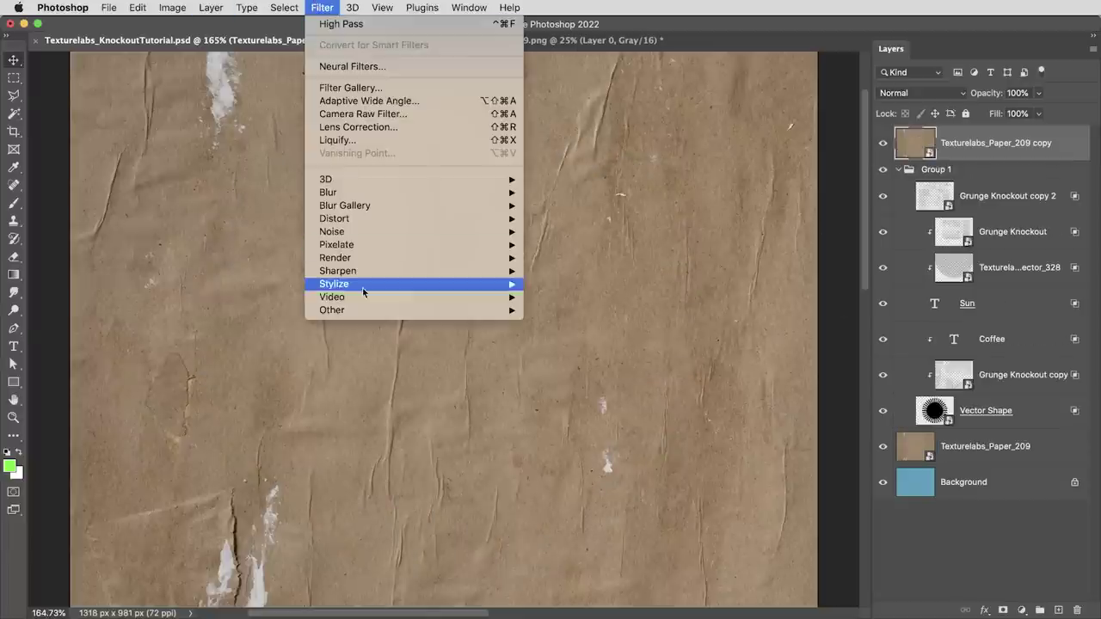
mouse_move(368, 310)
left_click(547, 326)
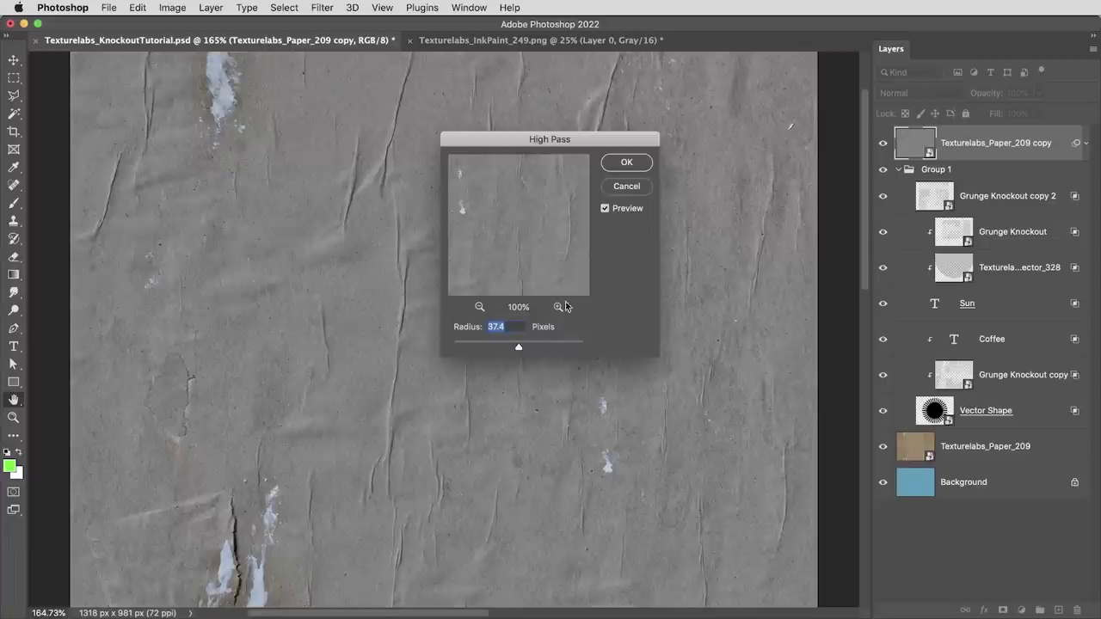
left_click(626, 163)
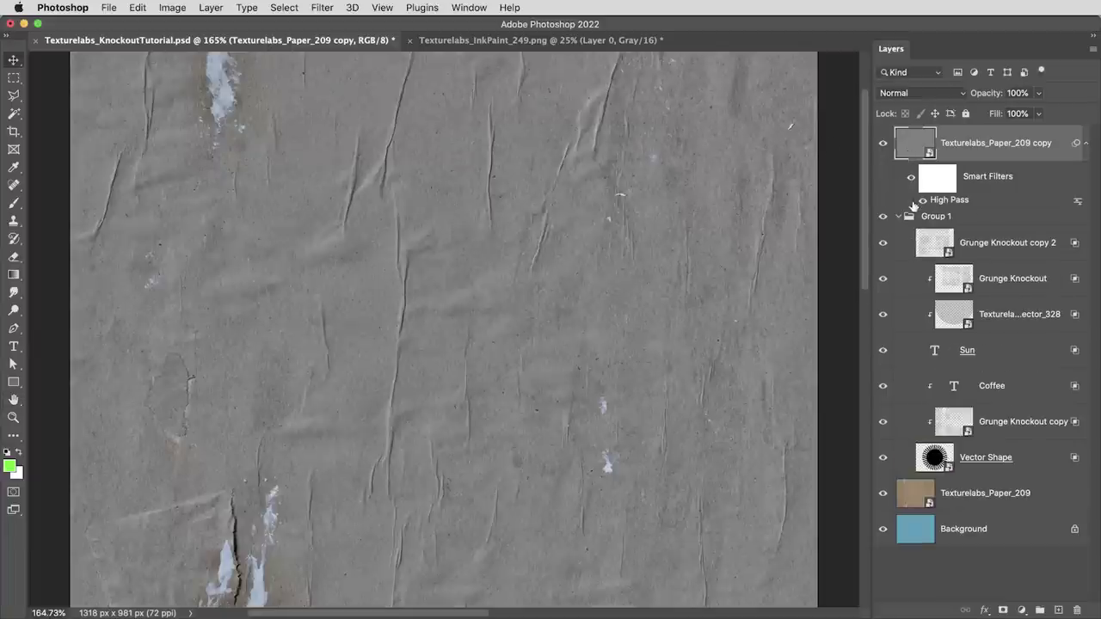
left_click(905, 94)
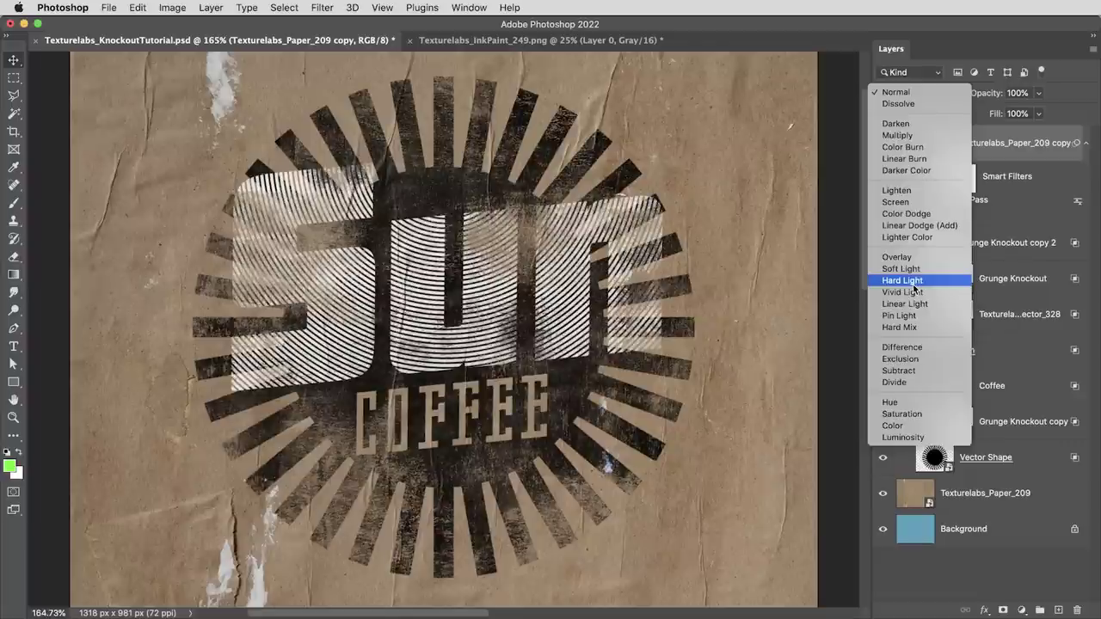
left_click(902, 280)
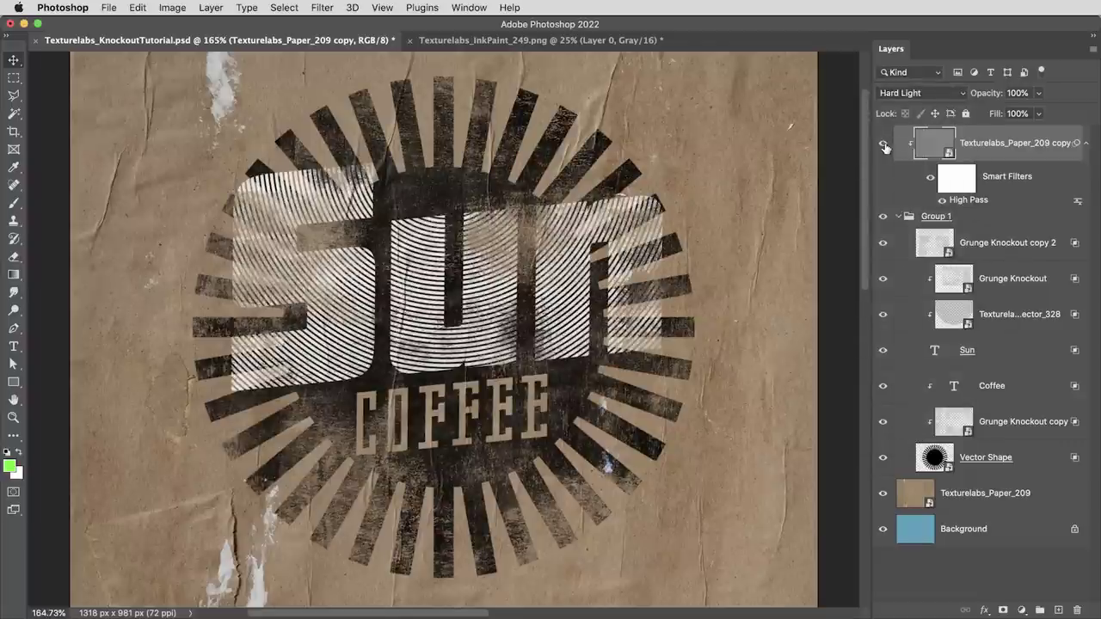
key("super+plus")
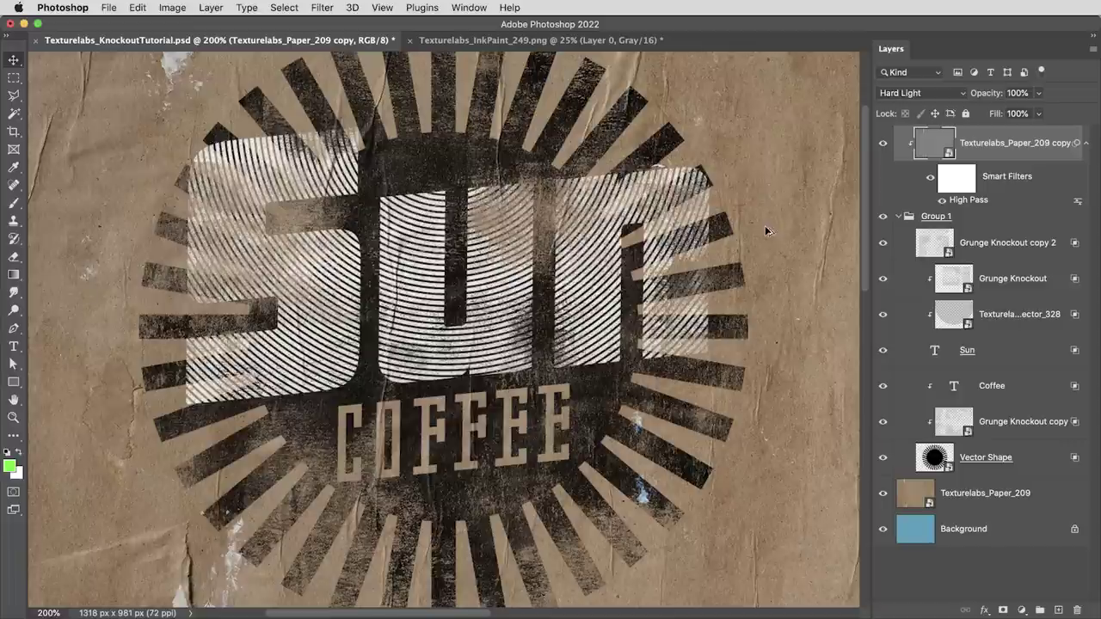
Resize the image to 200 percent width
key("super+alt+i")
type("200")
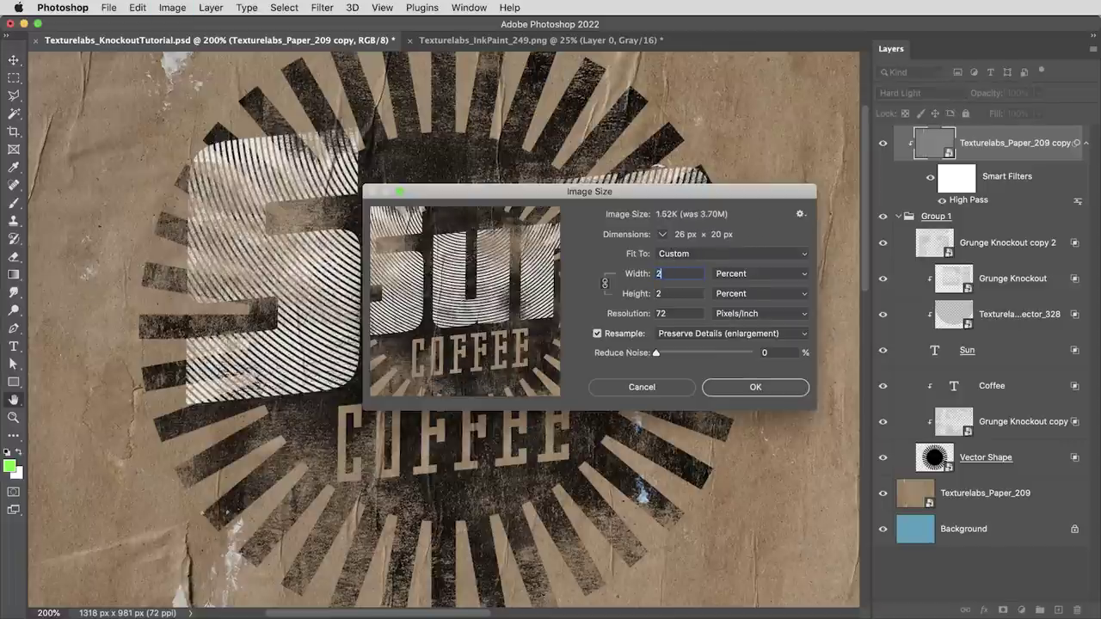
left_click(772, 389)
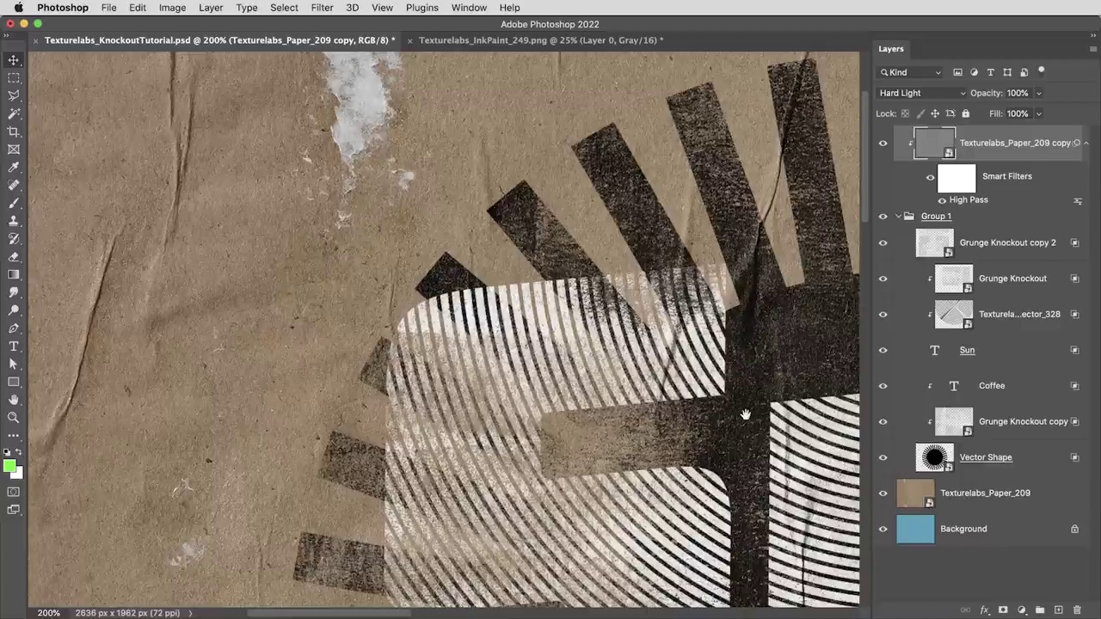
Pan across the enlarged sun rays, SUN and COFFEE lettering to inspect them
left_click_drag(745, 415, 462, 266)
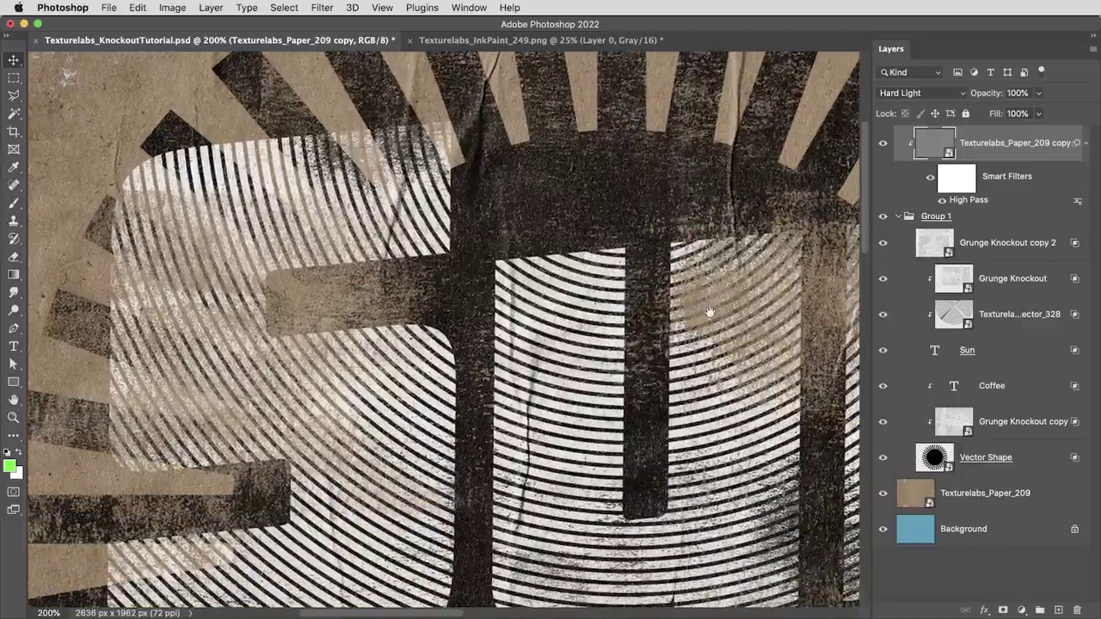
left_click_drag(709, 312, 520, 204)
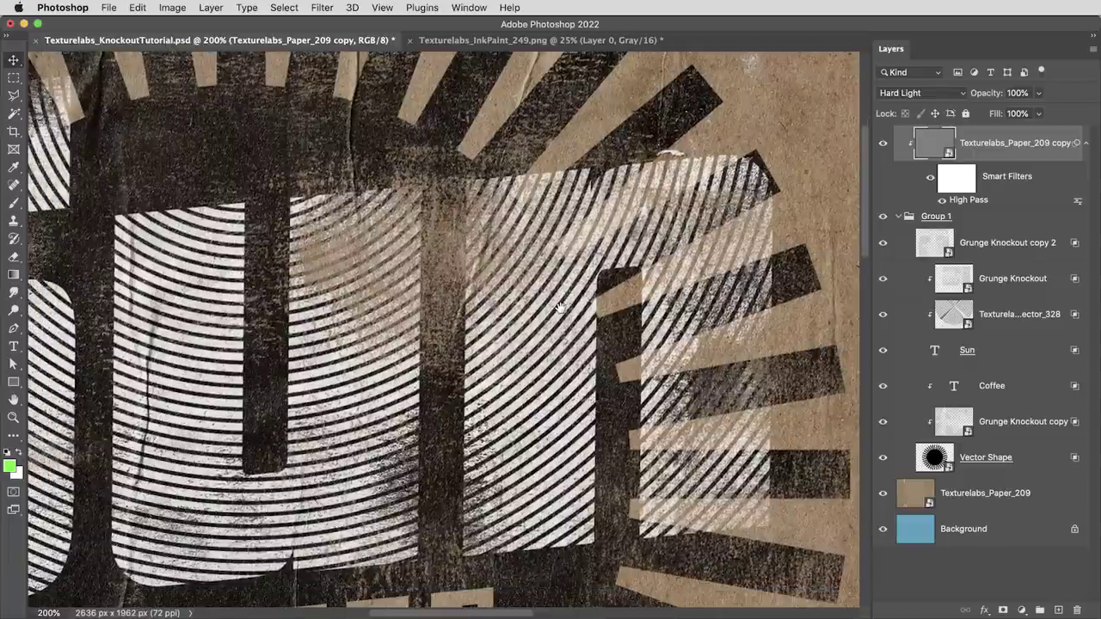
left_click(967, 241)
left_click(1023, 282)
left_click(1015, 398)
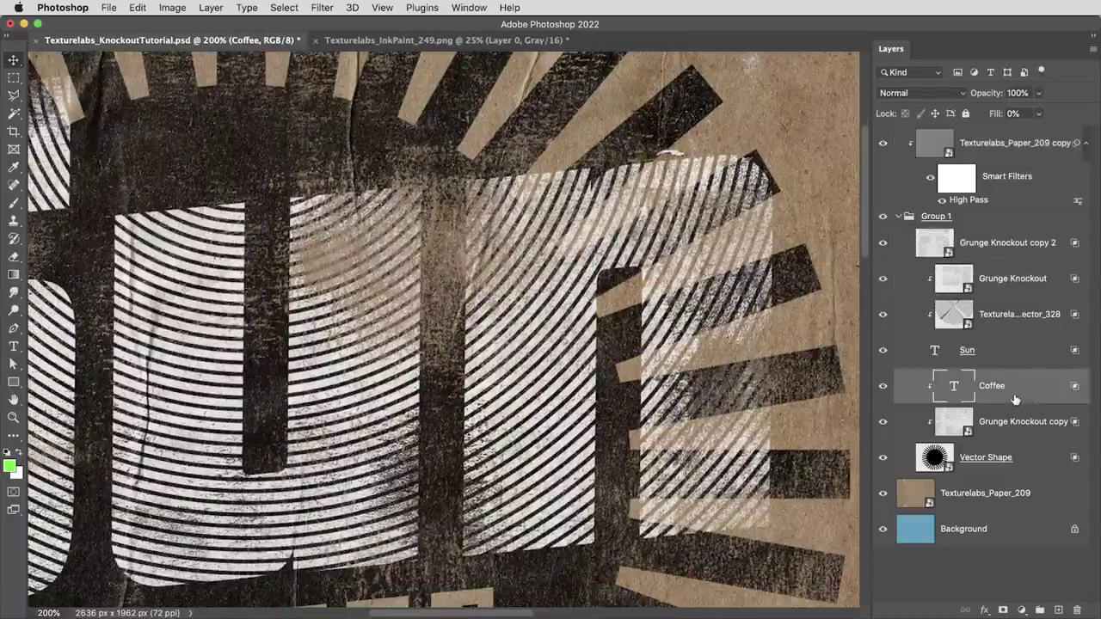
mouse_move(484, 403)
left_mouse_down()
mouse_move(570, 373)
mouse_move(638, 395)
mouse_move(749, 351)
left_mouse_up()
left_click_drag(586, 437, 621, 429)
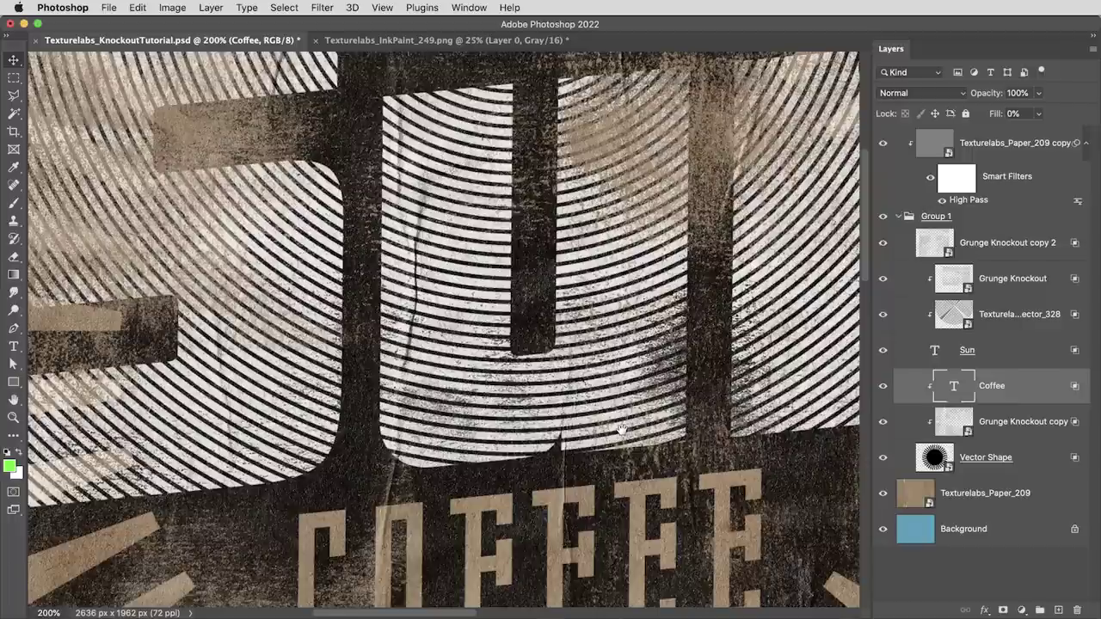
Fit the entire 2636 × 1962 px Sun Coffee design on screen
key("super+0")
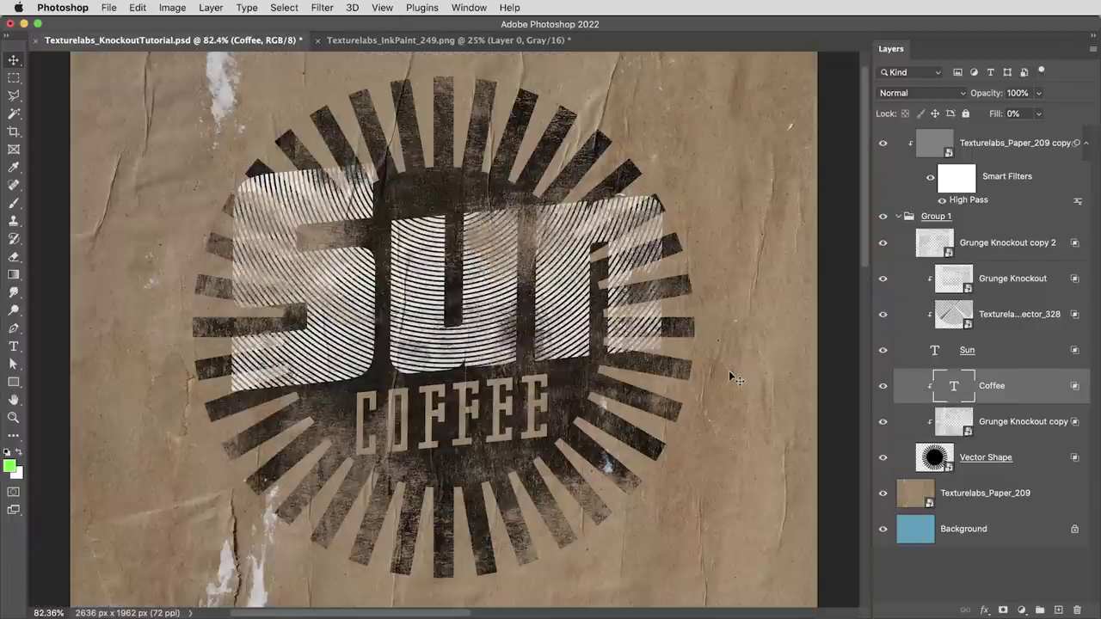